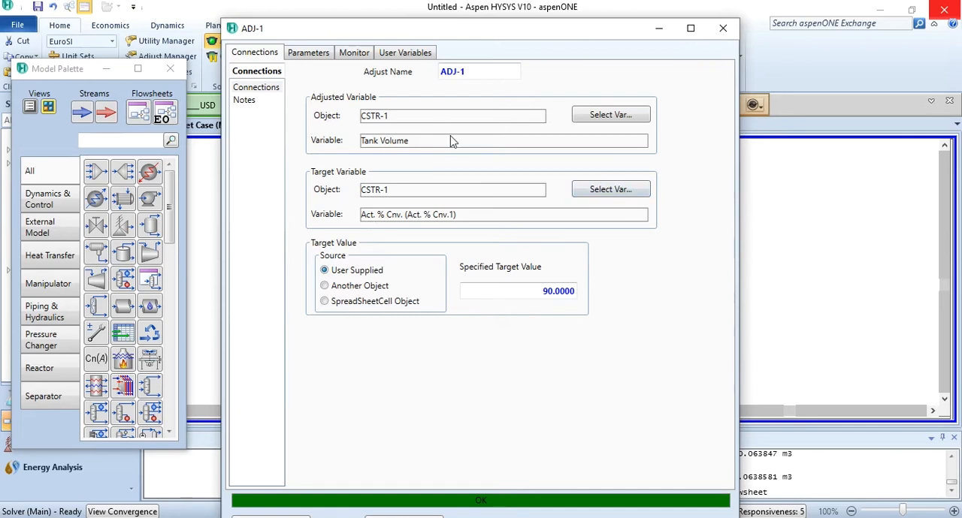
left_click(610, 190)
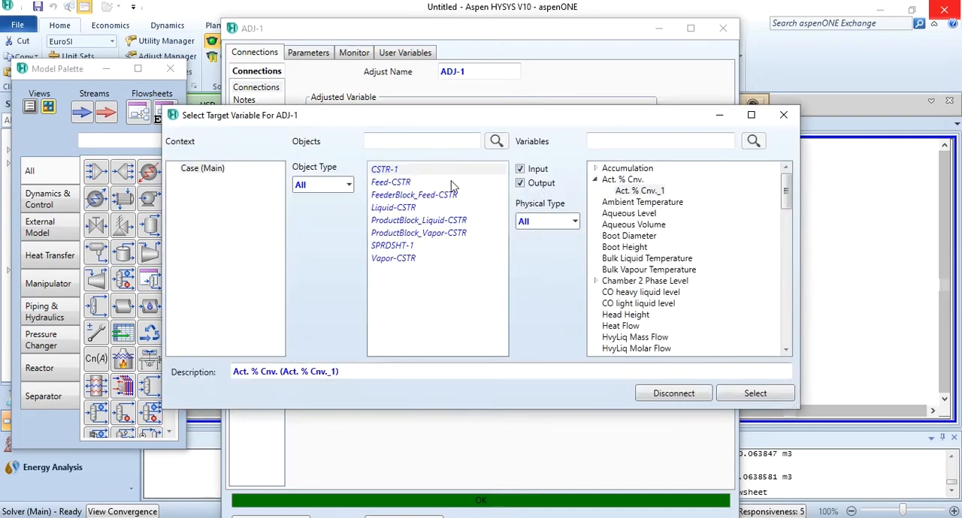
left_click(418, 248)
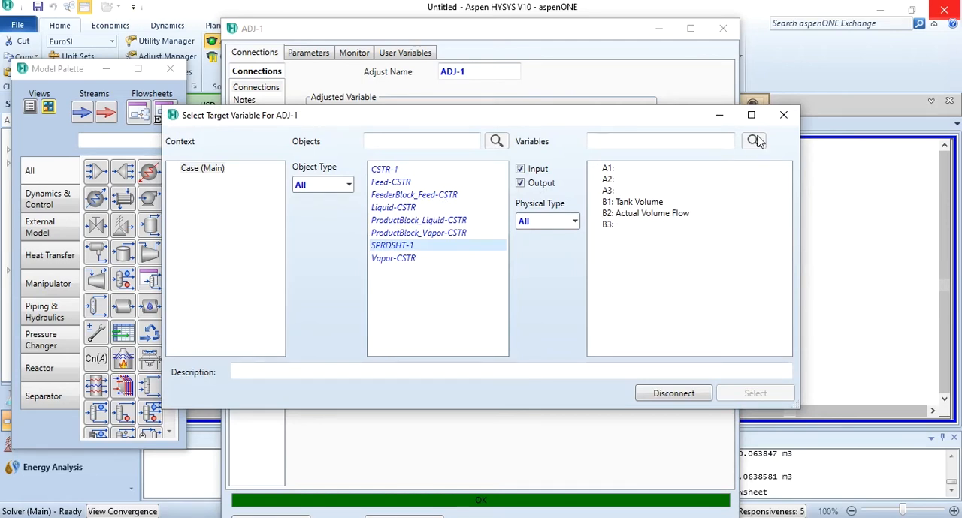
left_click(783, 115)
left_click(721, 30)
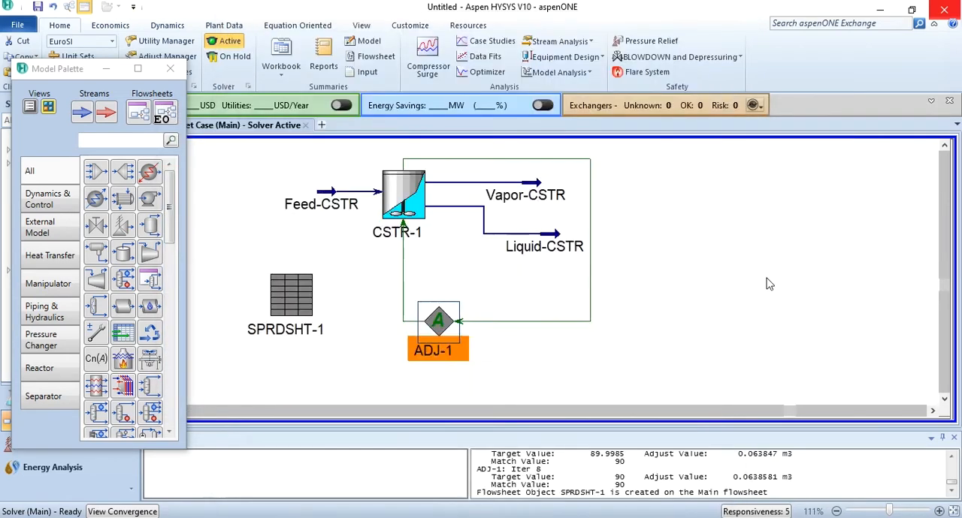
Check which cell of spreadsheet SPRDSHT-1 holds the residence time.
left_click(310, 304)
double_click(311, 304)
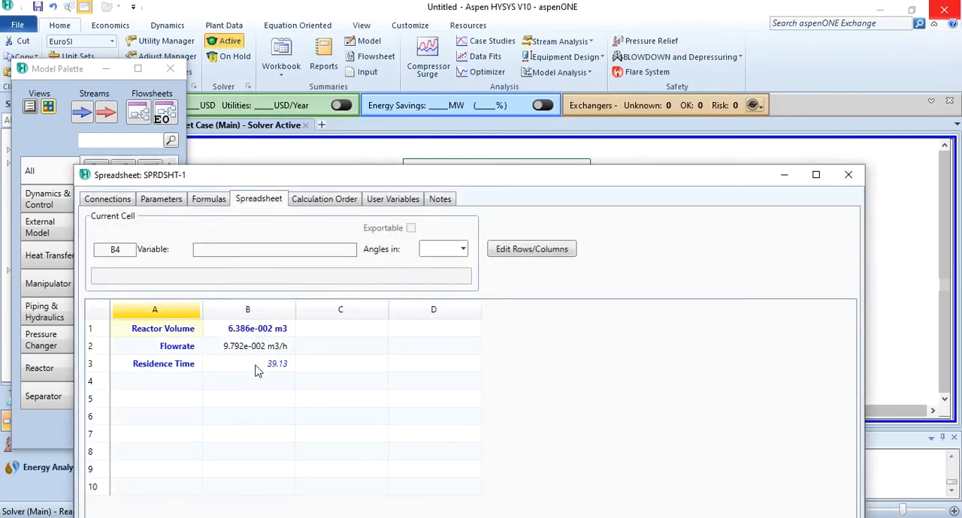
left_click(847, 175)
Change the target variable of ADJ-1 to cell B3 of spreadsheet SPRDSHT-1.
double_click(440, 322)
left_click_drag(595, 125, 661, 66)
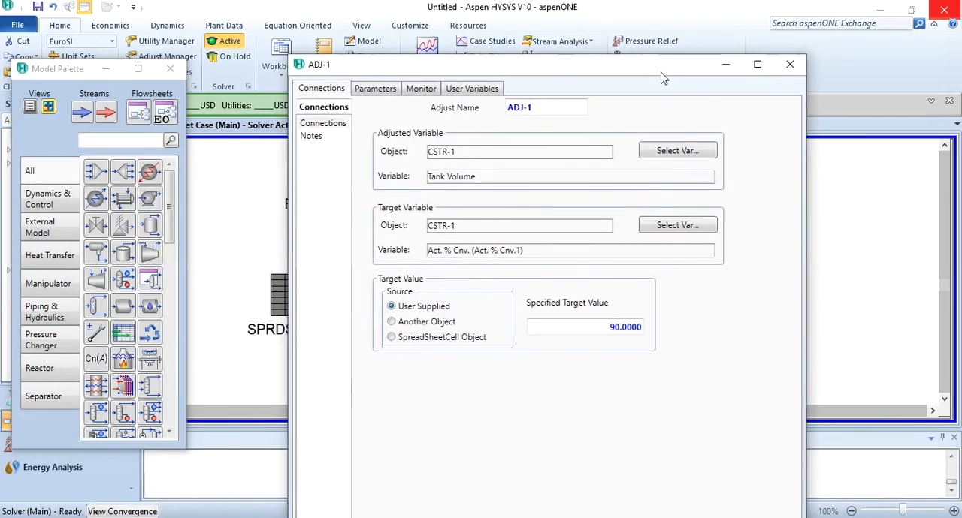
left_click(685, 226)
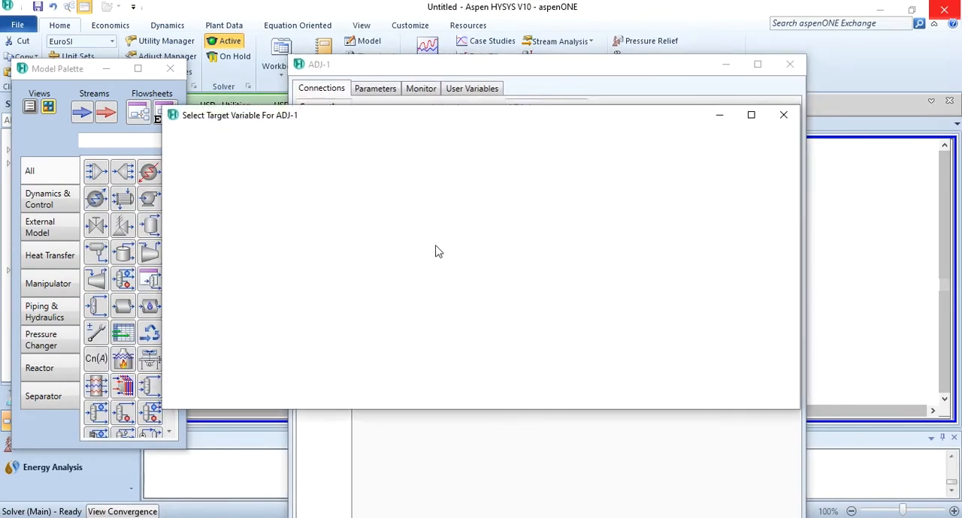
left_click(405, 248)
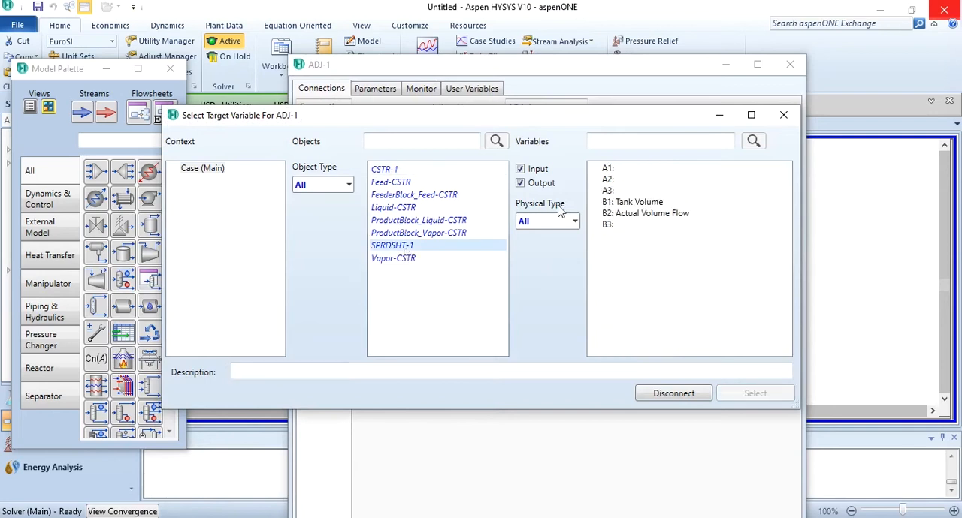
left_click(608, 224)
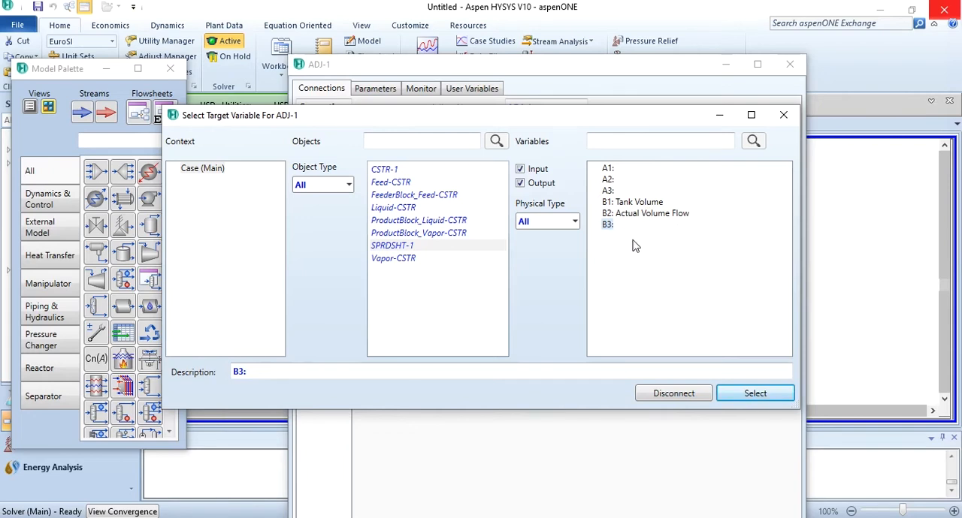
left_click(753, 393)
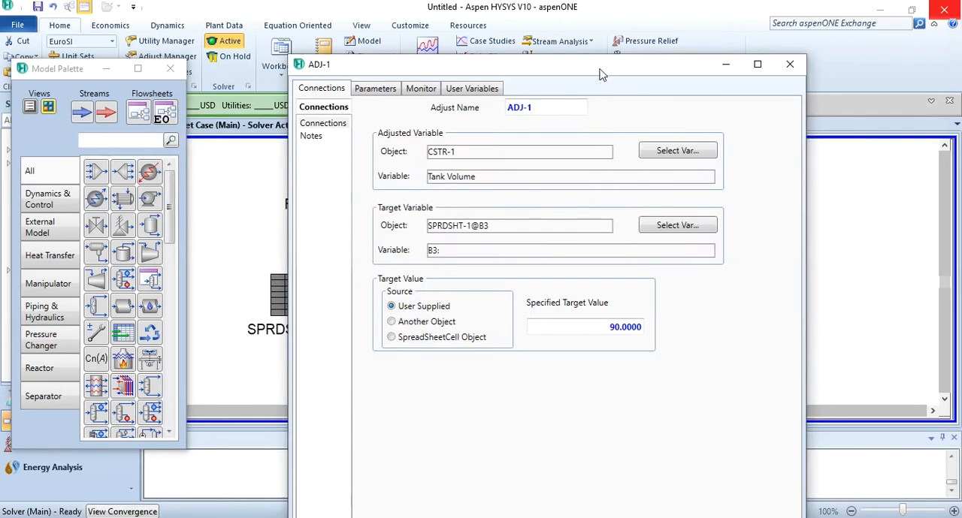
Set the specified target value of ADJ-1 to 20 and let the solver continue for another 10 iterations.
double_click(601, 70)
left_click(342, 261)
type("20")
key("Return")
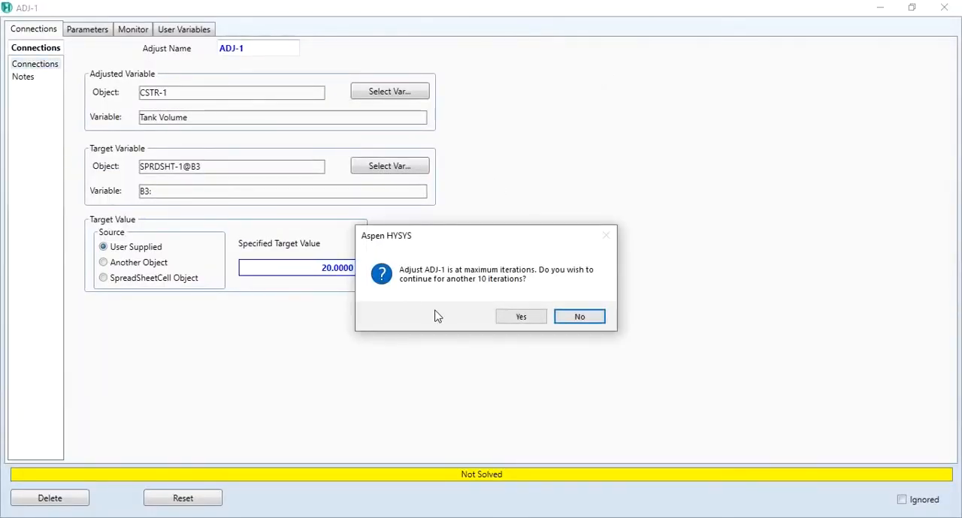
left_click(507, 319)
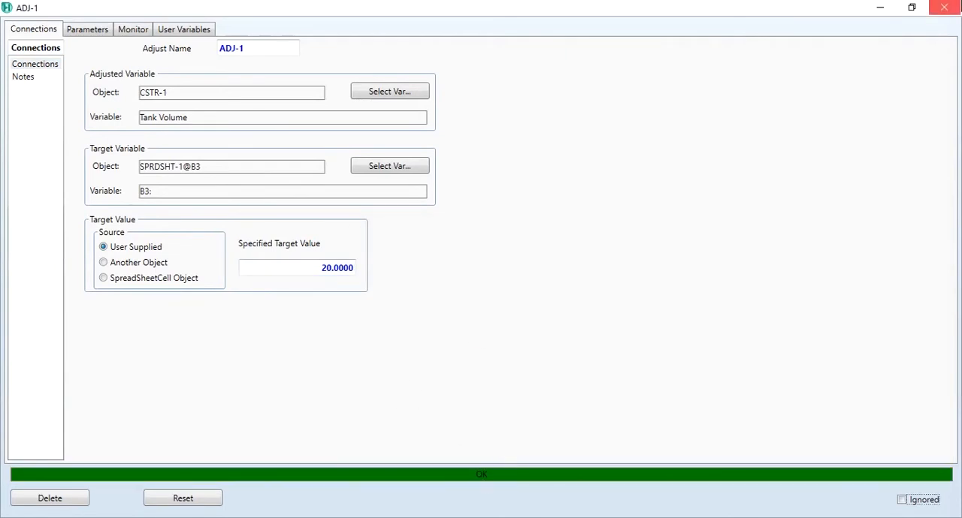
left_click(943, 7)
Check the updated reactor volume, flowrate and residence time in spreadsheet SPRDSHT-1.
double_click(294, 289)
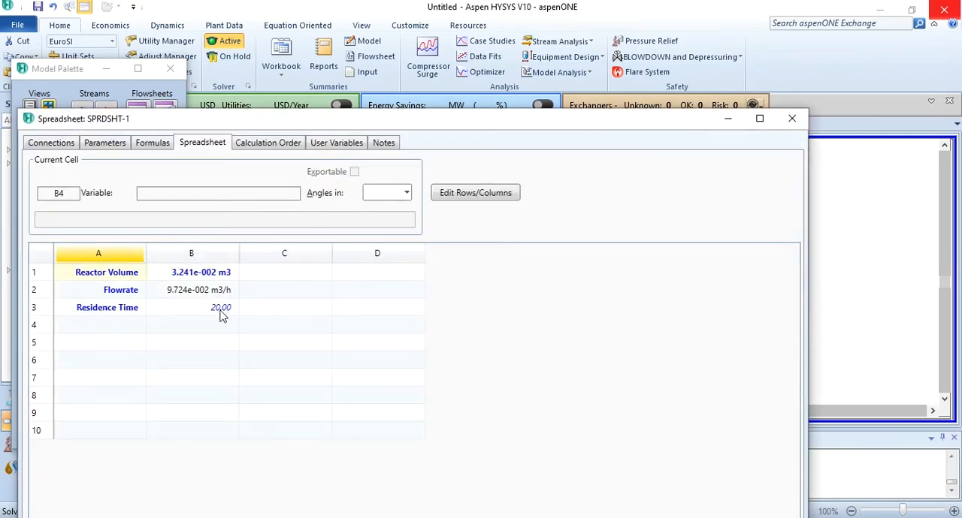
left_click(792, 118)
left_click(752, 244)
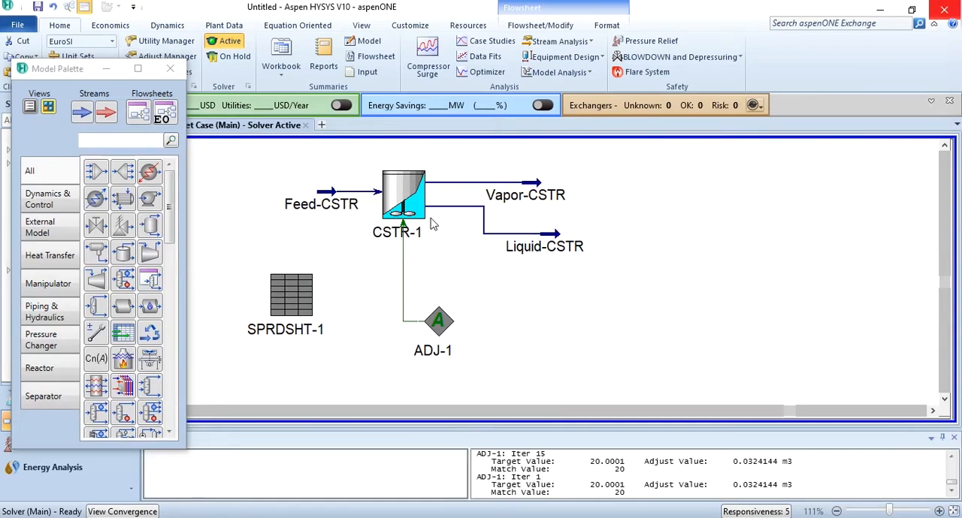
Review the reaction results of CSTR-1, covering both the reaction extents with actual conversion and the reaction balance.
mouse_move(432, 220)
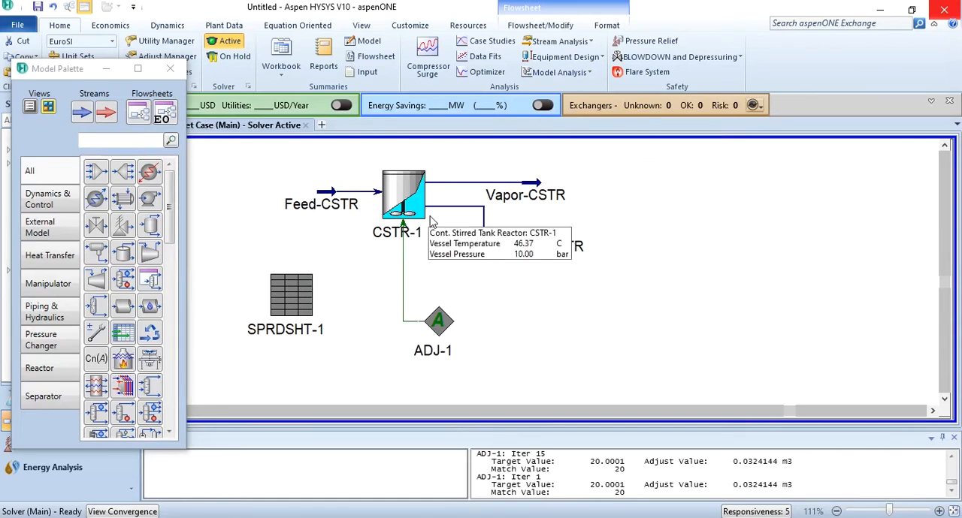
double_click(401, 211)
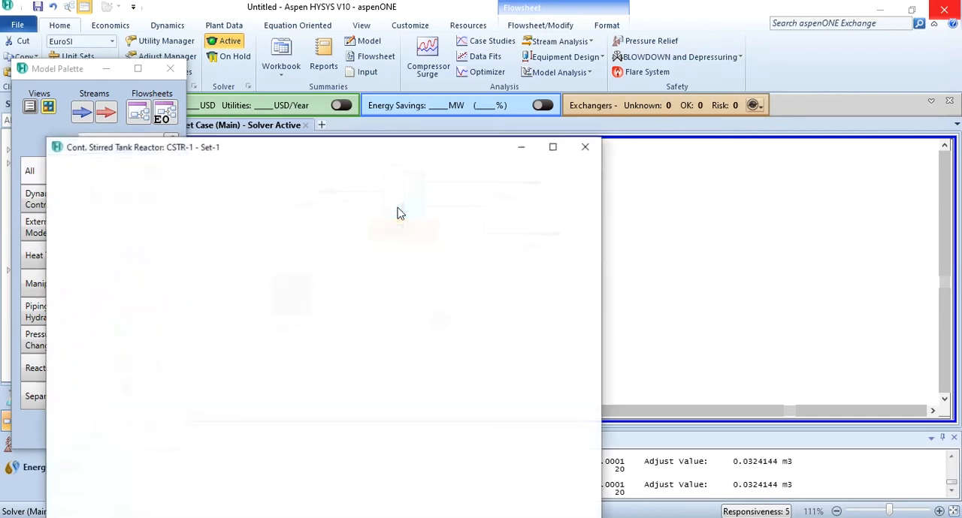
double_click(337, 147)
left_click(25, 76)
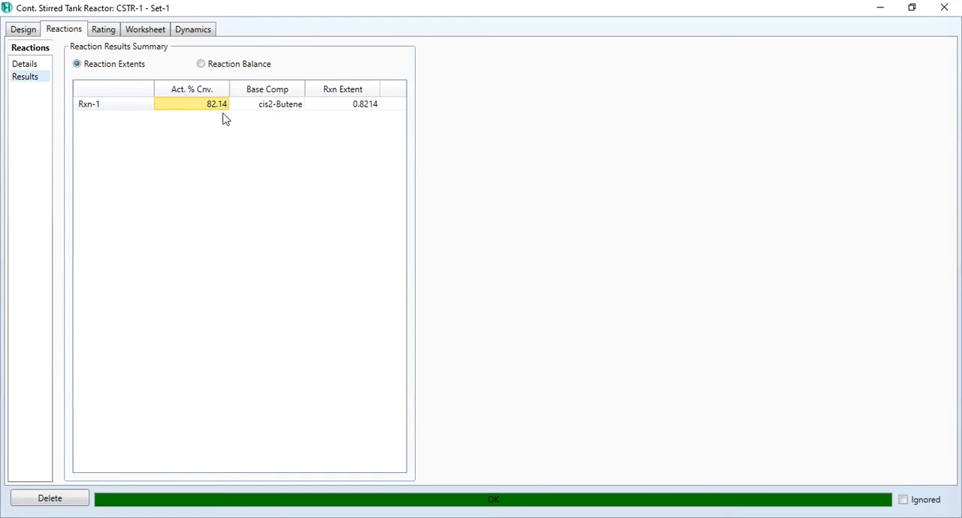
left_click(226, 69)
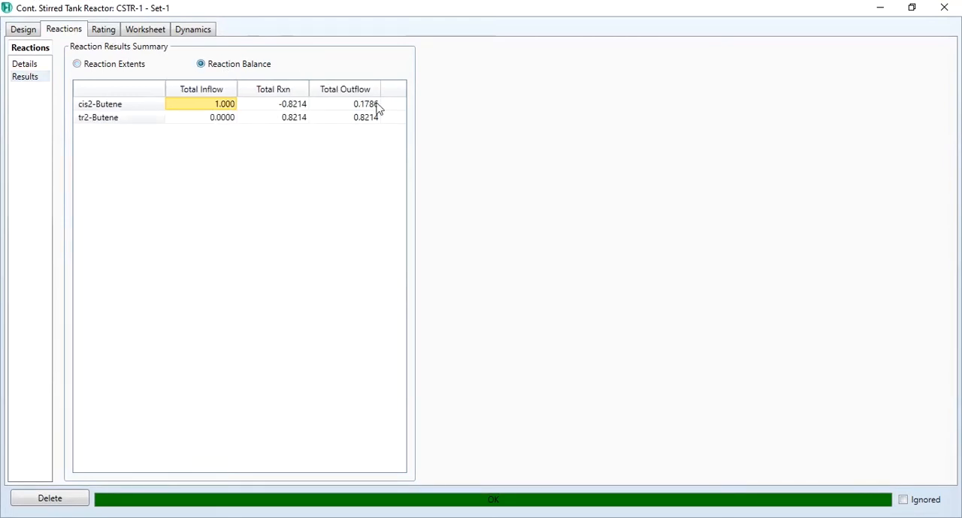
left_click(944, 7)
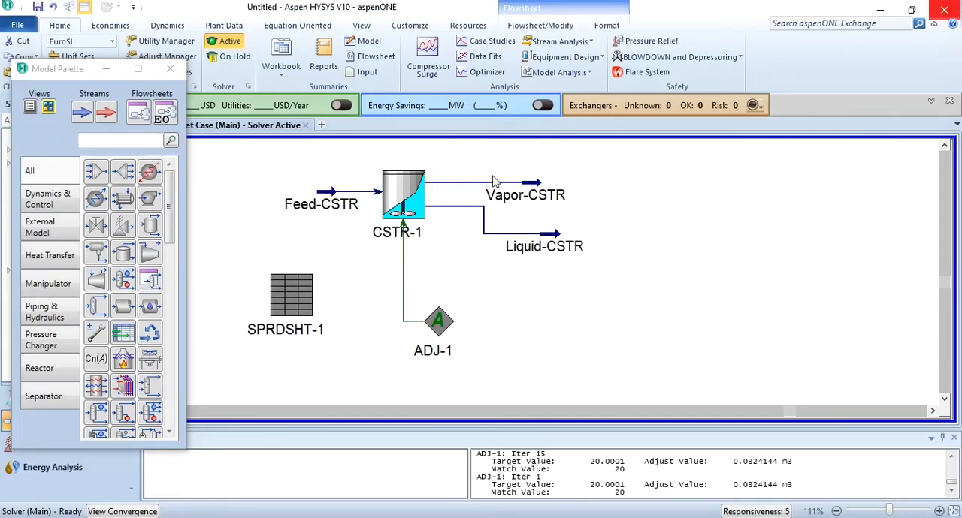
Add a second continuous stirred tank reactor to the flowsheet, to the right of the Vapor-CSTR and Liquid-CSTR streams.
mouse_move(546, 201)
mouse_move(560, 256)
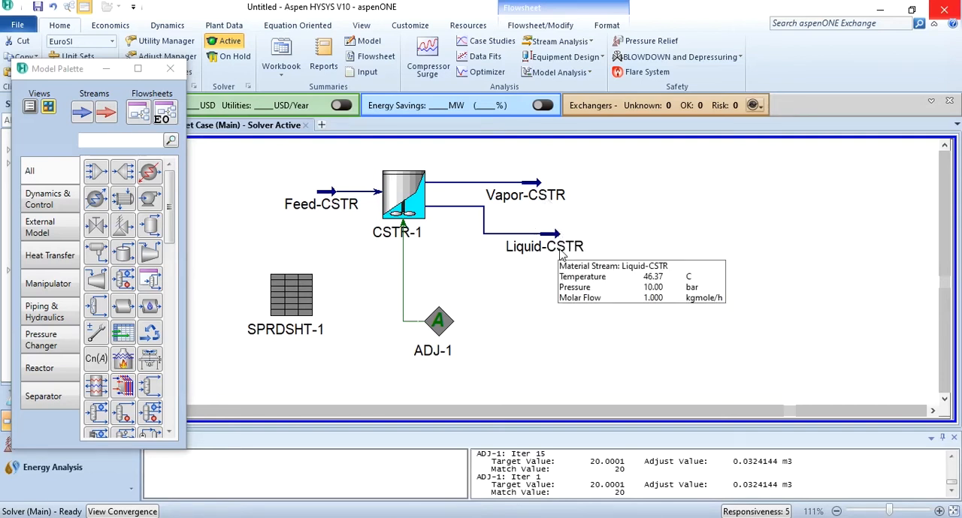
mouse_move(298, 212)
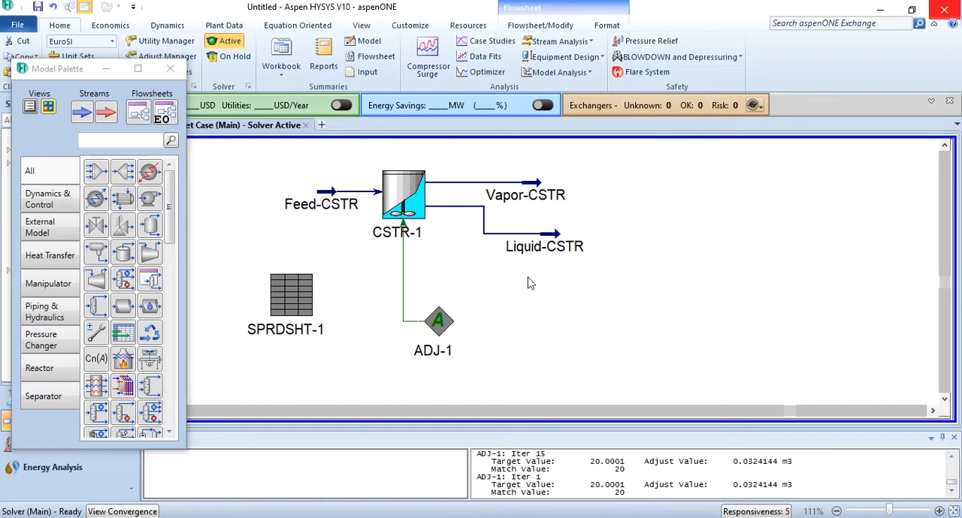
left_click(39, 368)
left_click(96, 172)
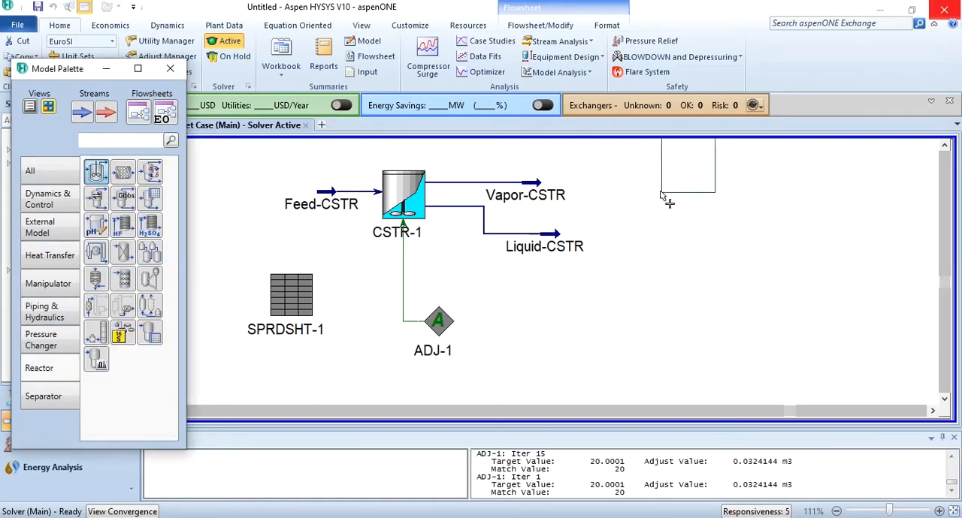
left_click(683, 235)
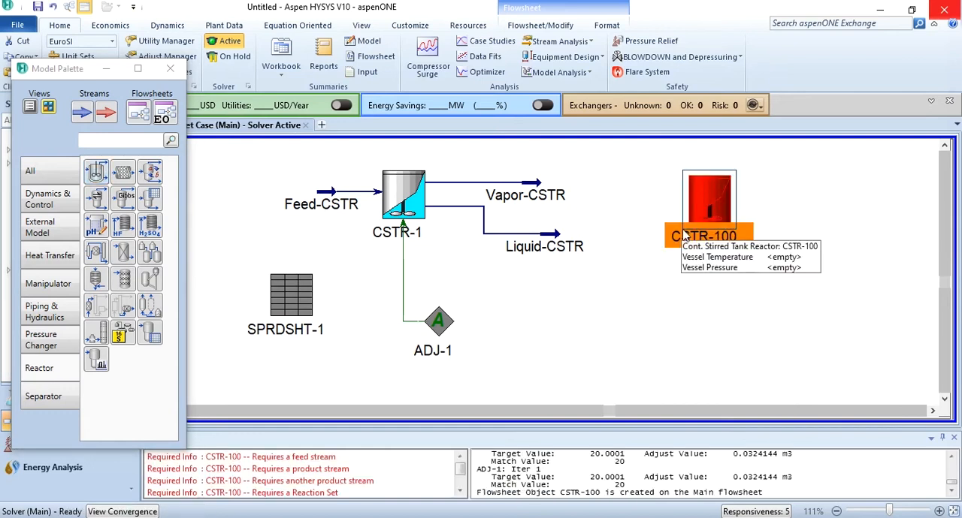
Connect the Liquid-CSTR stream as the new reactor's inlet and name the reactor CSTR-2.
double_click(714, 224)
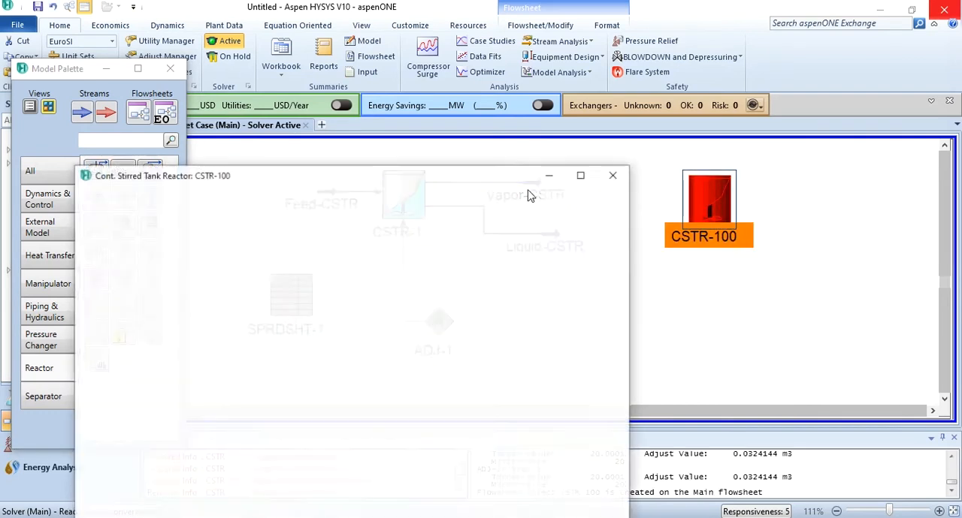
double_click(467, 185)
left_click(189, 117)
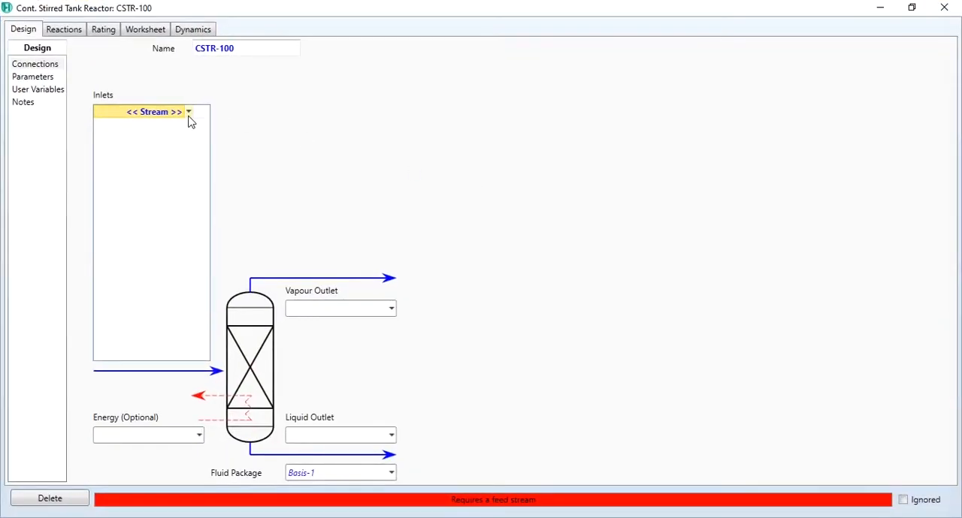
left_click(188, 115)
left_click(70, 136)
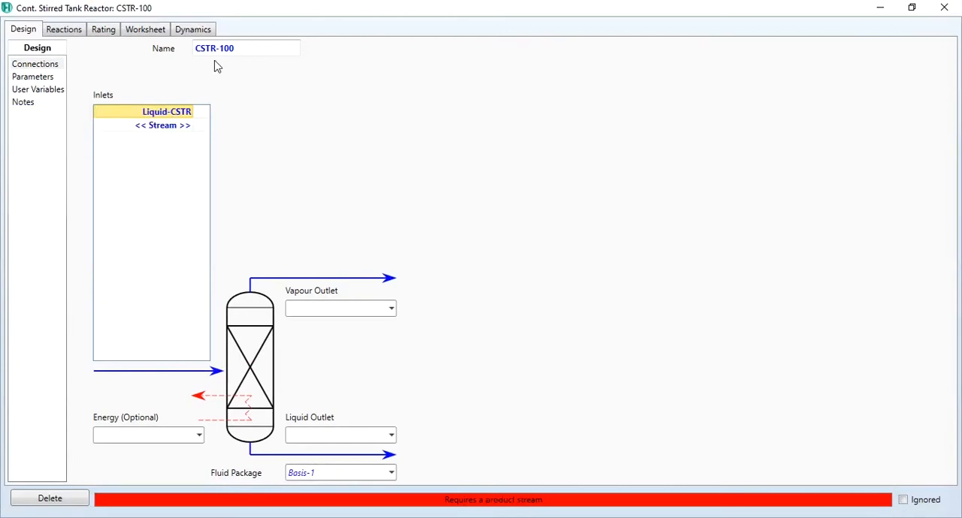
left_click(257, 51)
type("CSTR-2")
Create the outlets of CSTR-2, with Vapor-CSTR-2 as vapour outlet and Liquid-CSTR-2 as liquid outlet.
left_click(334, 307)
type("Vapor-C")
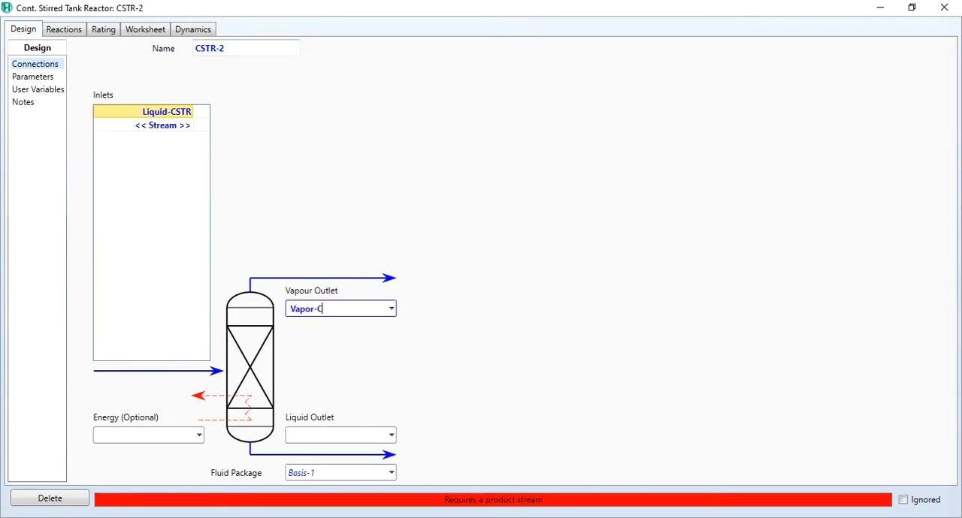
left_click(331, 436)
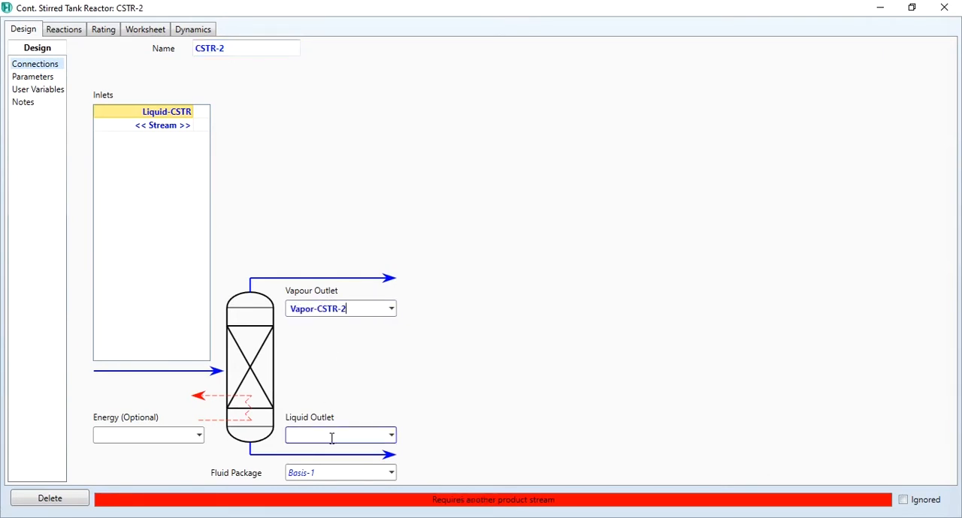
type("Liq")
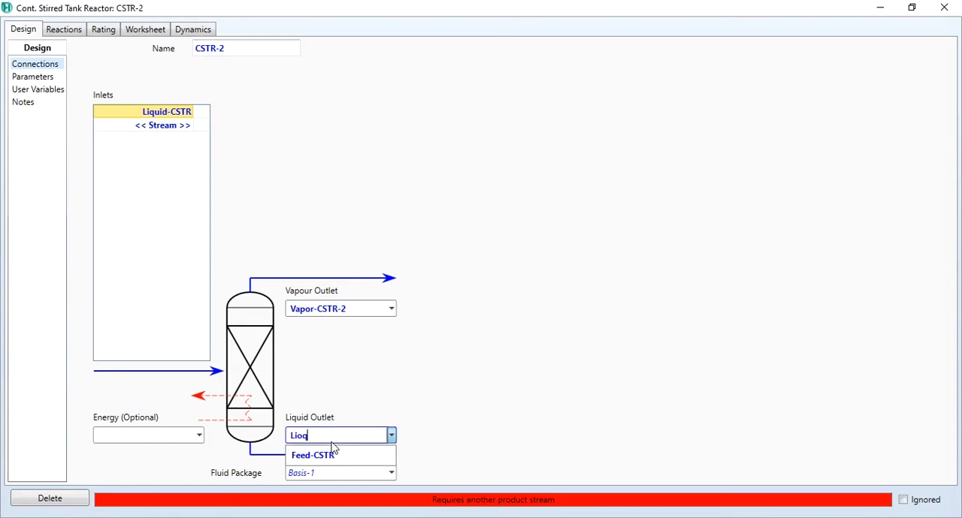
type("uid-CSTR-2")
key("Return")
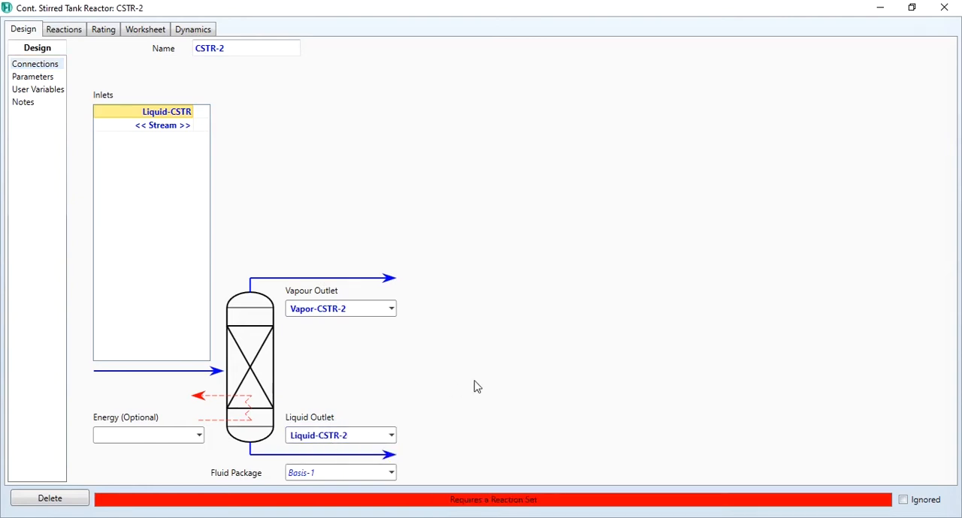
Set the liquid volume percentage of CSTR-2 to 100 %.
left_click(30, 79)
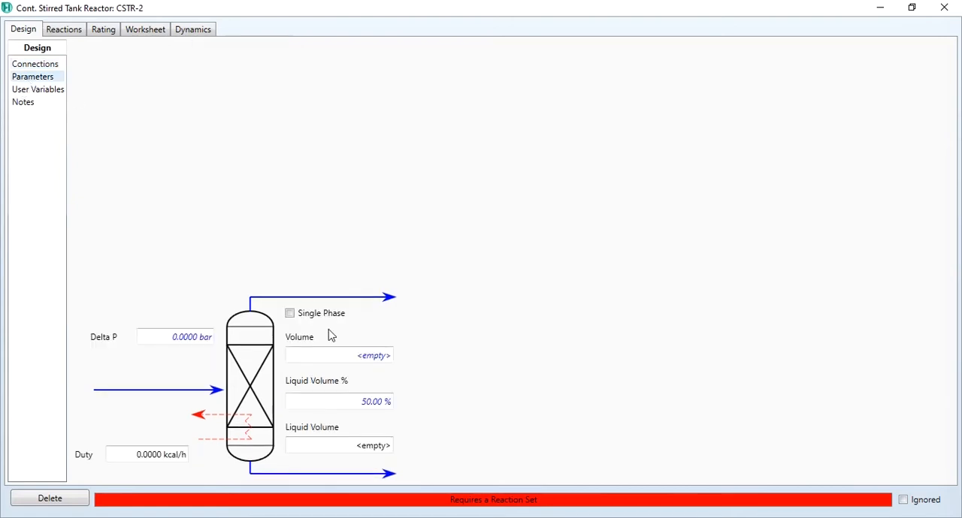
left_click(336, 398)
type("100")
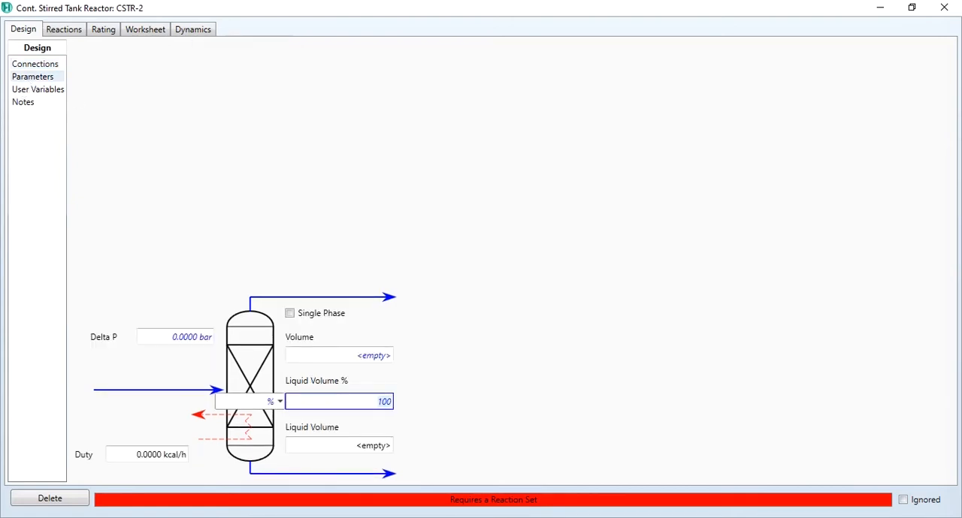
key("Return")
Assign reaction set Set-1 to CSTR-2.
left_click(66, 30)
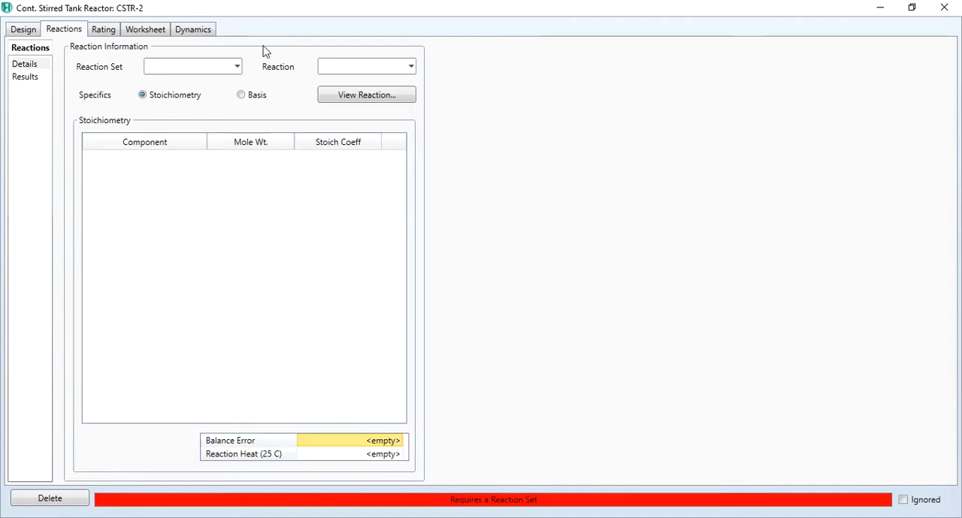
left_click(237, 67)
left_click(218, 81)
Set the vessel volume of CSTR-2 to 0.05 m3 in its sizing geometry.
left_click(104, 32)
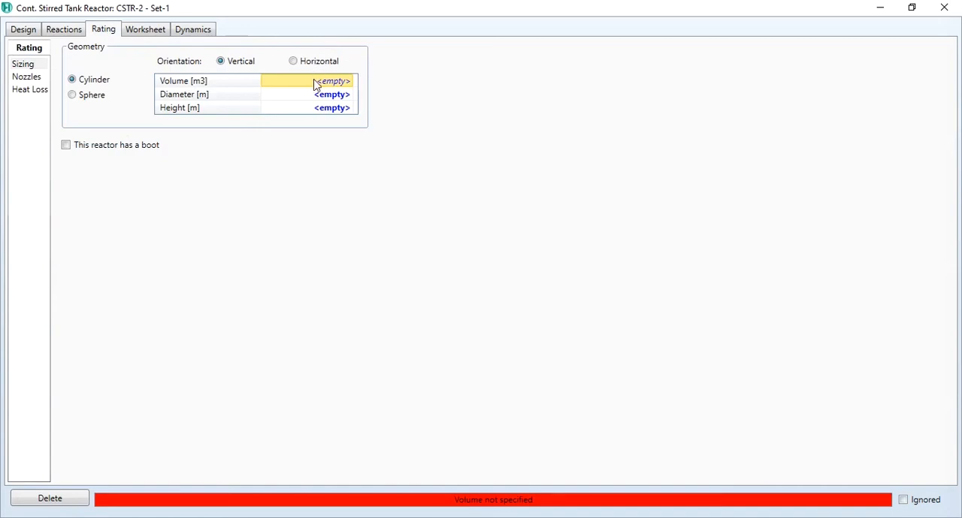
type("0.05")
key("Return")
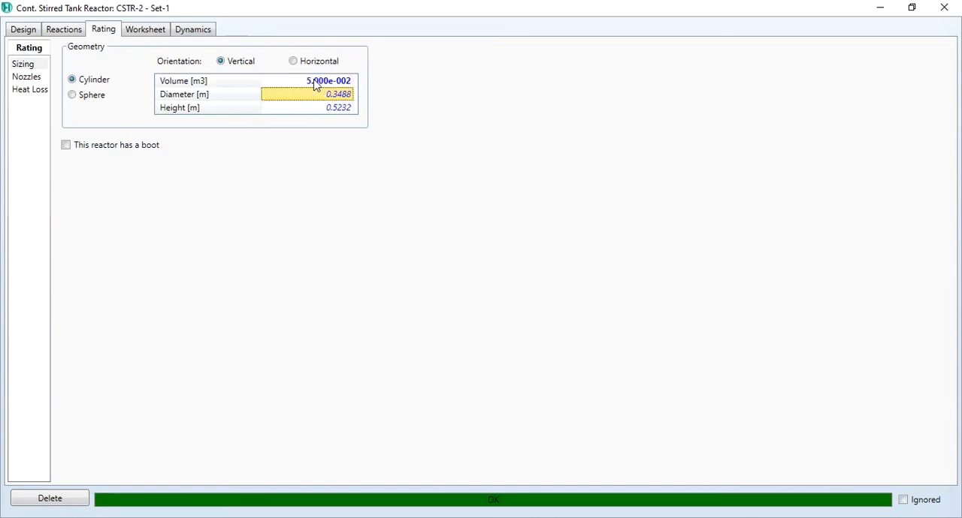
Check the conversion in the reaction results of CSTR-2.
left_click(78, 33)
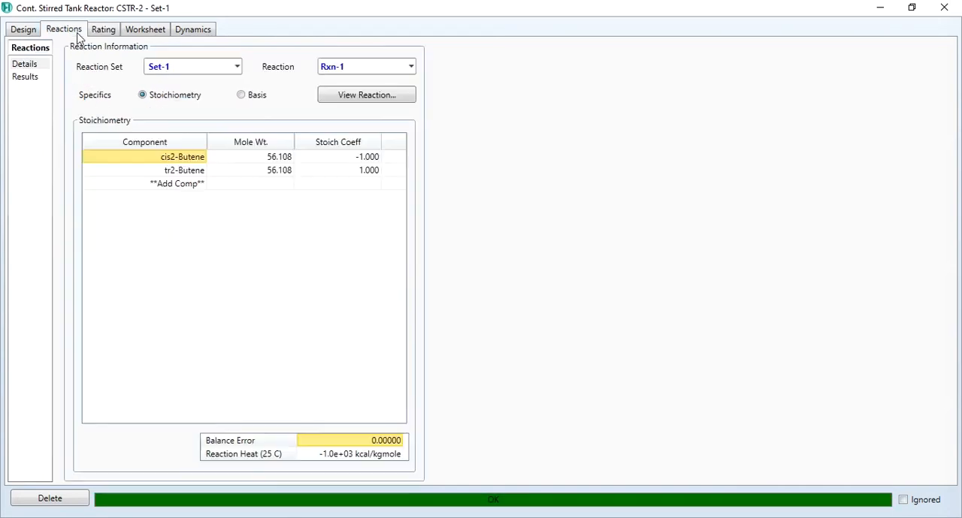
left_click(30, 81)
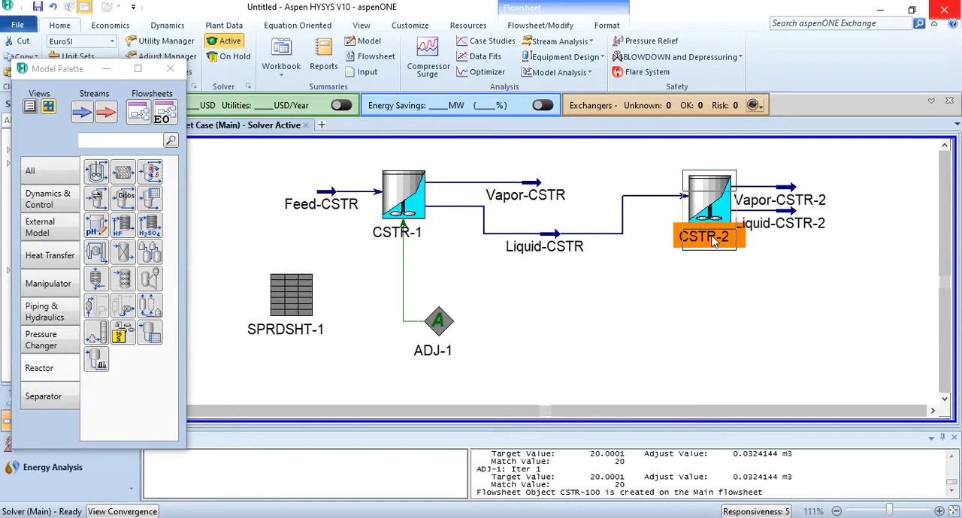
Rearrange the flowsheet by moving CSTR-2 lower, in line with Liquid-CSTR, and shifting Vapor-CSTR-2 farther right.
left_click_drag(709, 199, 708, 236)
left_click_drag(794, 239, 868, 239)
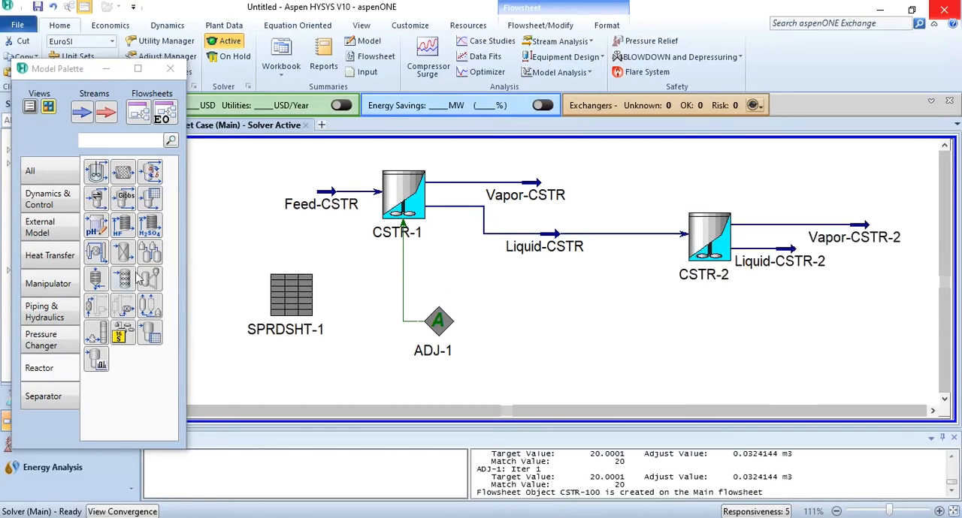
Add a second spreadsheet block to the flowsheet, below and to the left of CSTR-2, and open it full size.
left_click(60, 177)
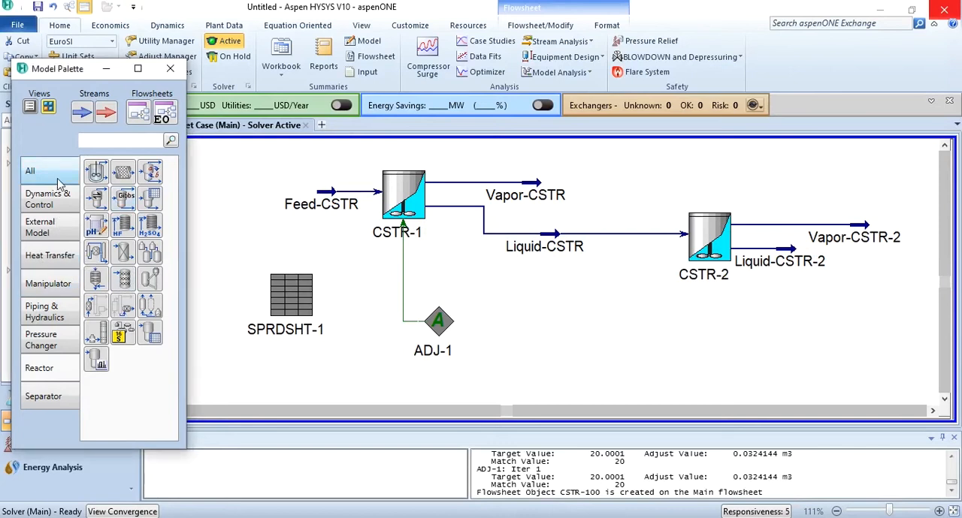
left_click(123, 333)
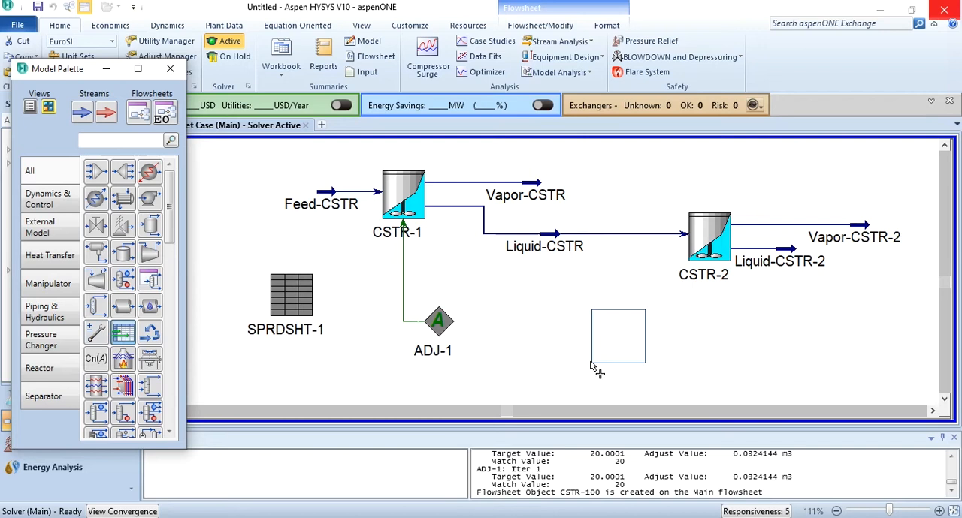
left_click(582, 340)
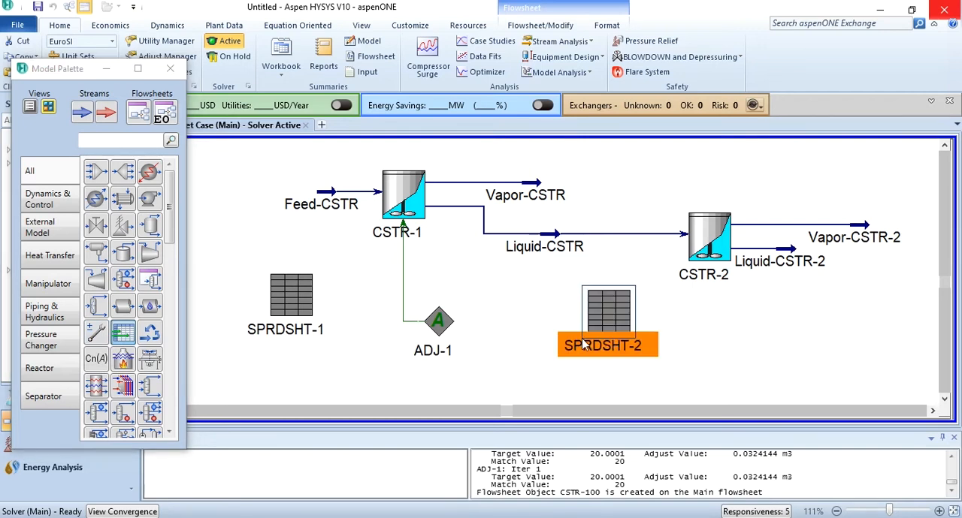
double_click(591, 314)
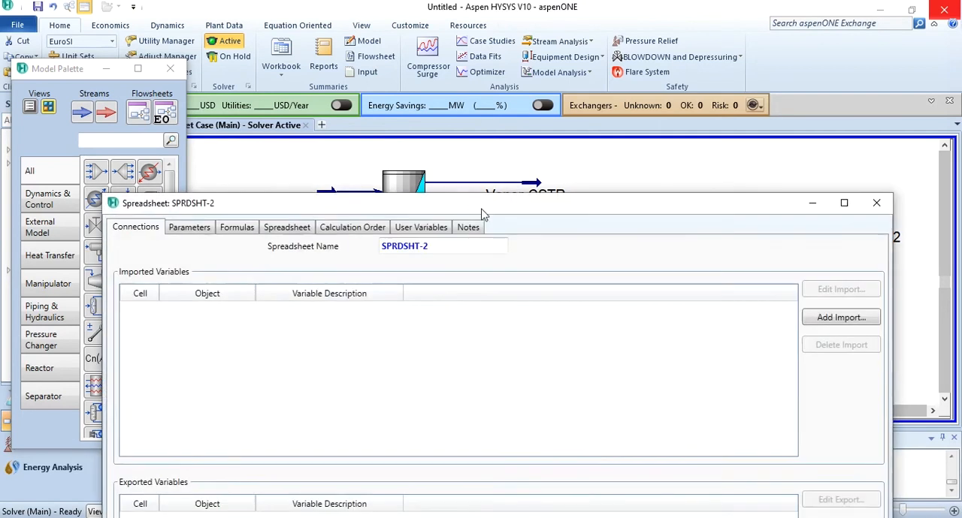
double_click(447, 200)
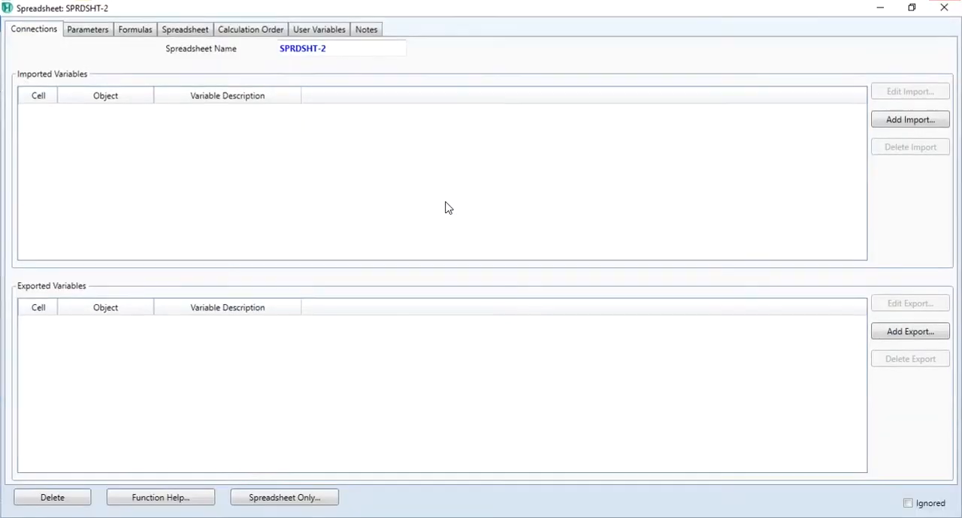
Label cells A1 to A3 of the new spreadsheet as Reactor Volume, Flowrate and Residence Time.
left_click(186, 32)
type("Reac")
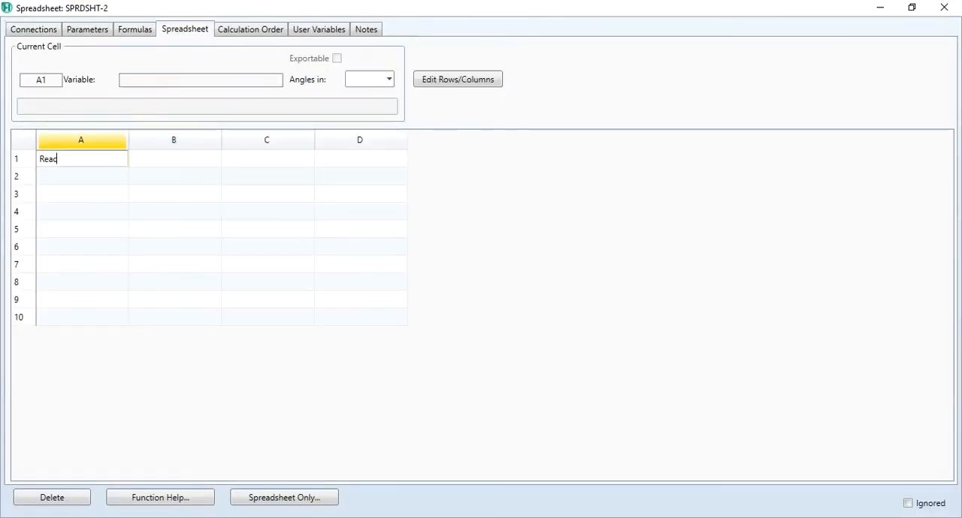
type("tor Volume")
key("Return")
type("Flowrate")
key("Return")
type("Red")
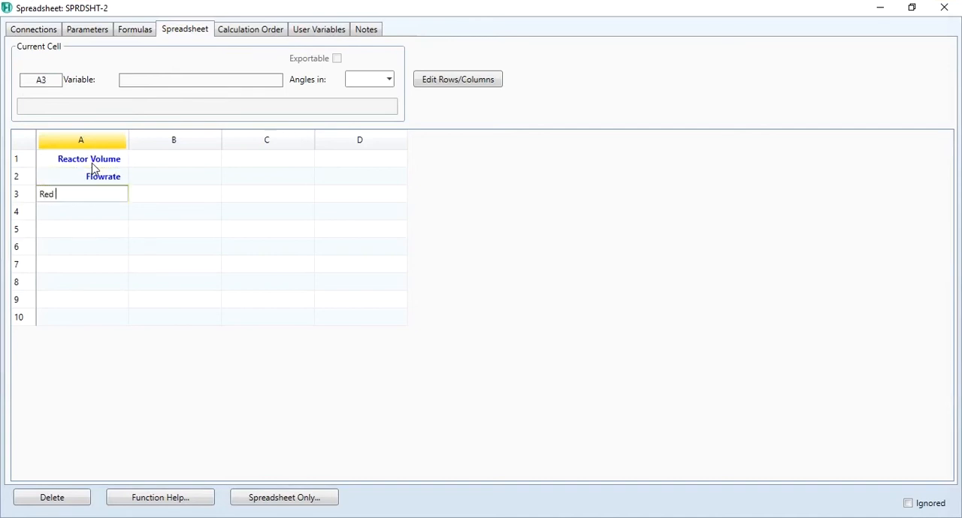
type("idence Time")
key("Return")
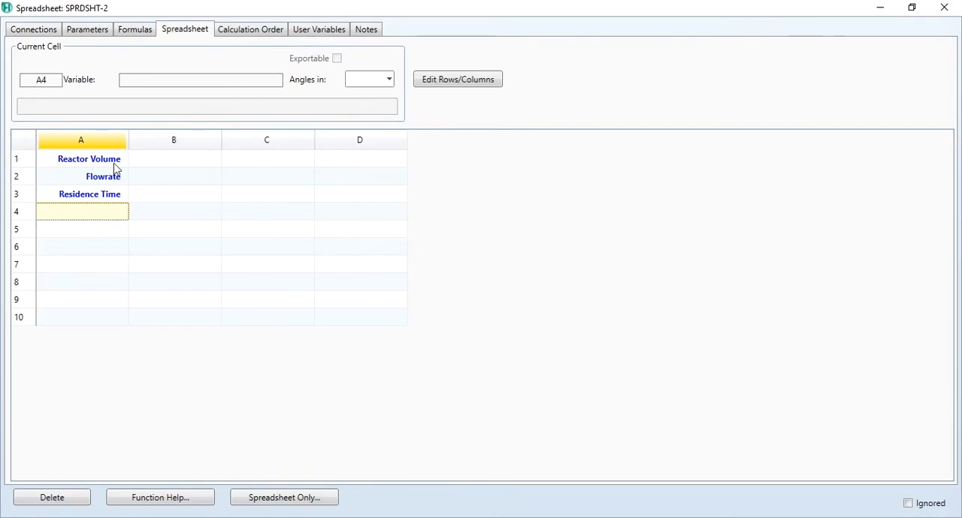
Import the Tank Volume of CSTR-2 into cell B1 of the spreadsheet.
right_click(168, 159)
left_click(215, 268)
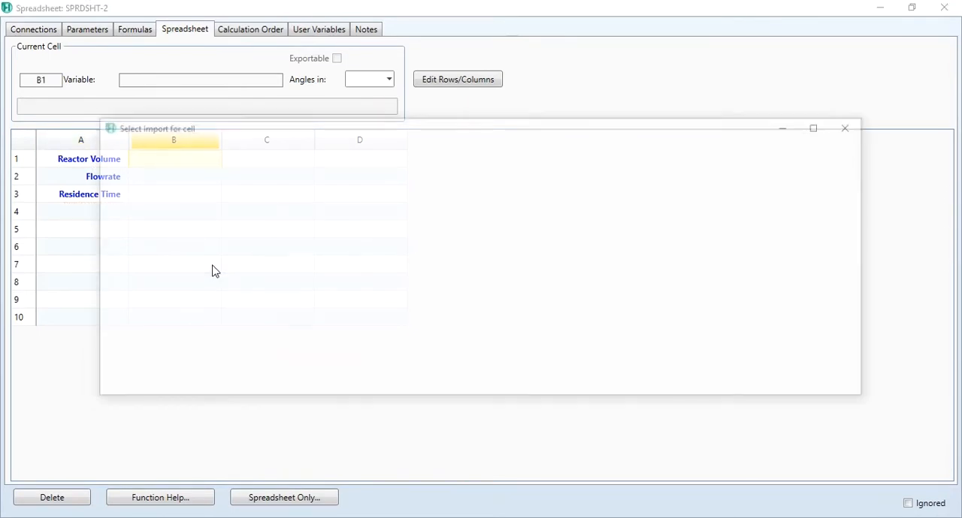
left_click(312, 207)
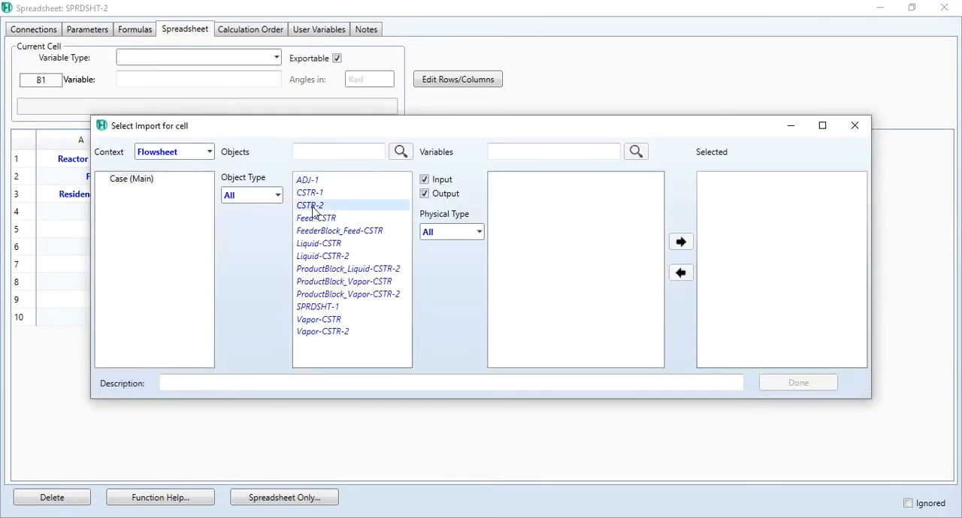
left_click_drag(661, 205, 663, 306)
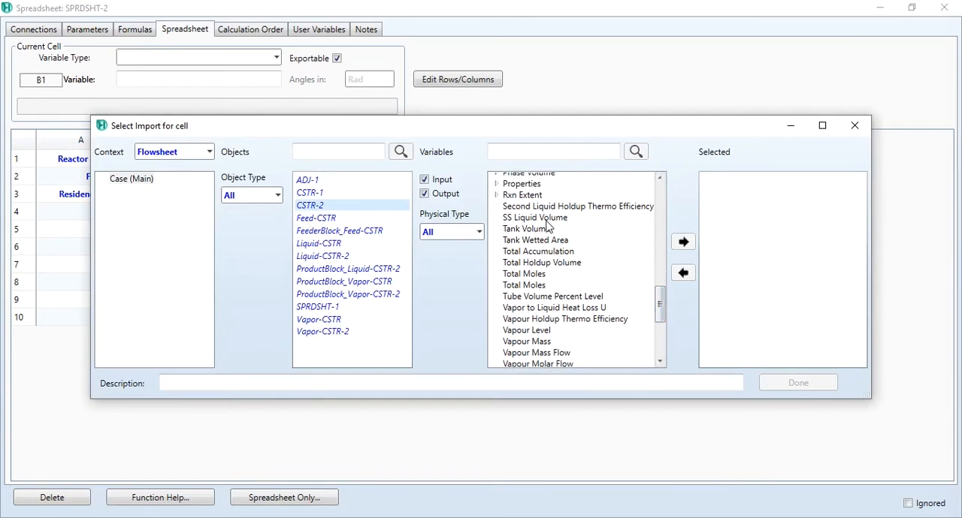
left_click(683, 242)
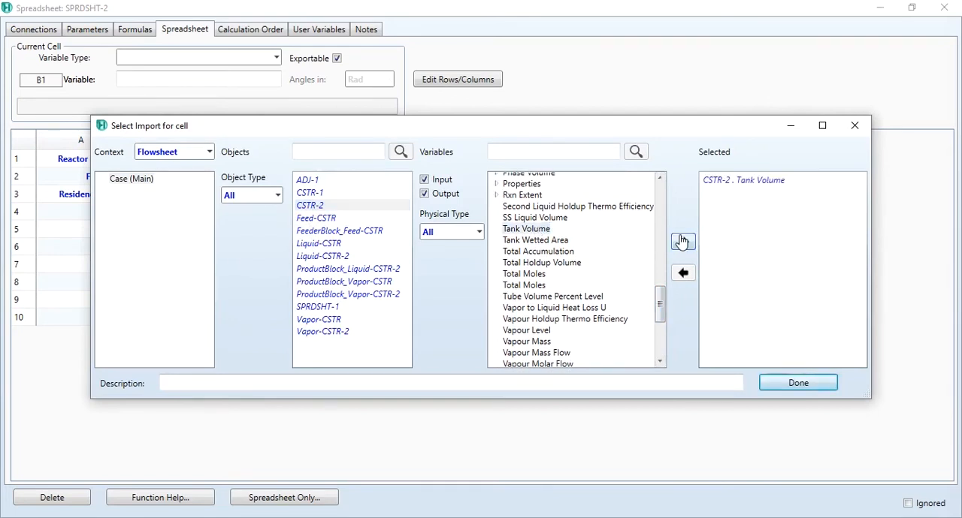
left_click(800, 386)
Import the Actual Volume Flow of Liquid-CSTR-2 into cell B2.
right_click(193, 180)
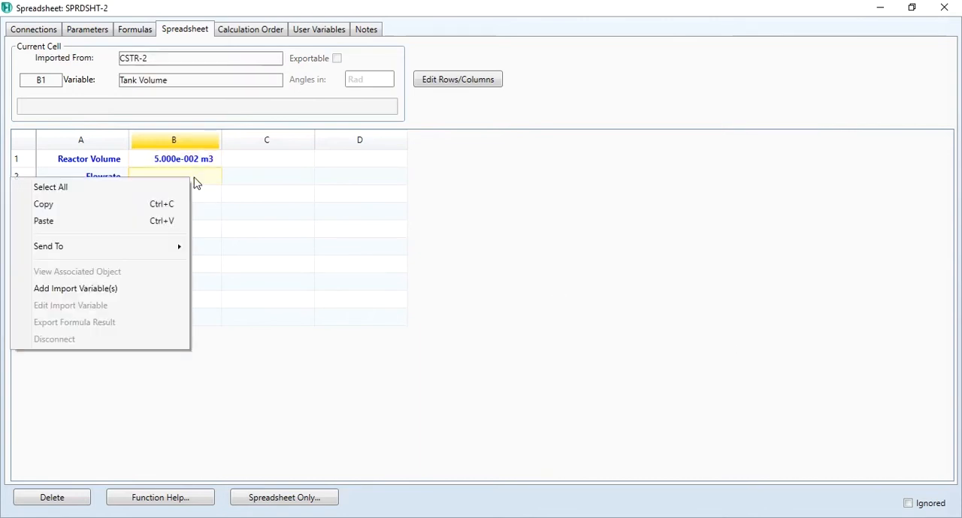
left_click(118, 290)
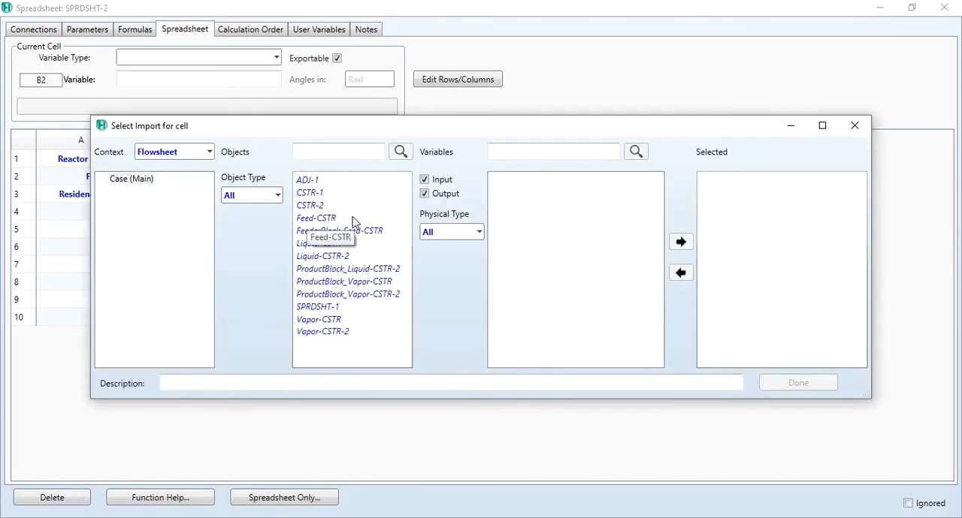
left_click(330, 257)
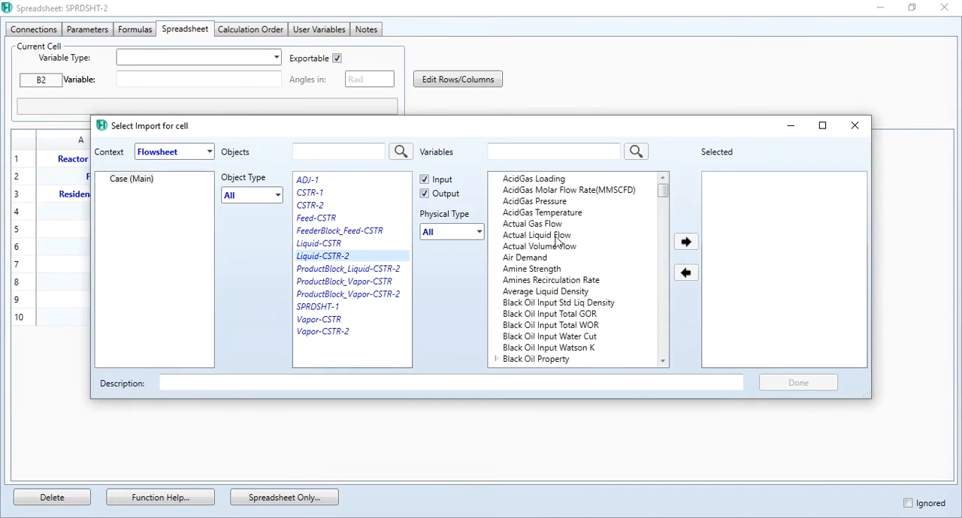
left_click(547, 246)
left_click(681, 248)
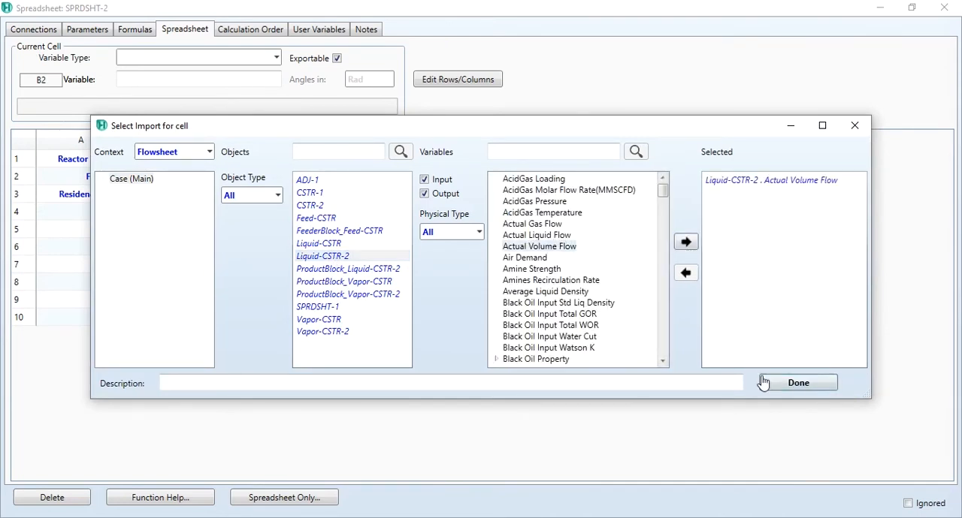
left_click(773, 387)
Calculate the residence time in cell B3 with the formula =(B1/B2)*60 and close the spreadsheet.
left_click(171, 200)
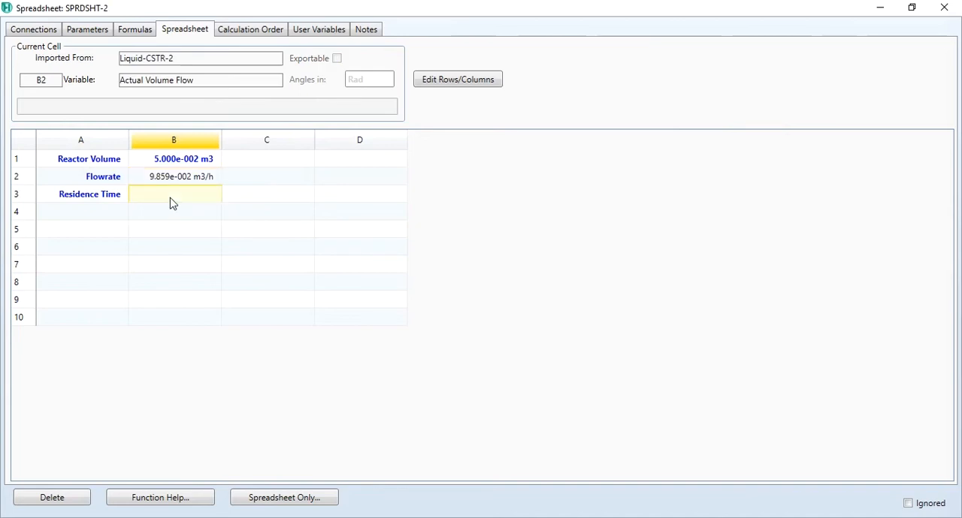
type("=(B1/B2)*60")
key("Return")
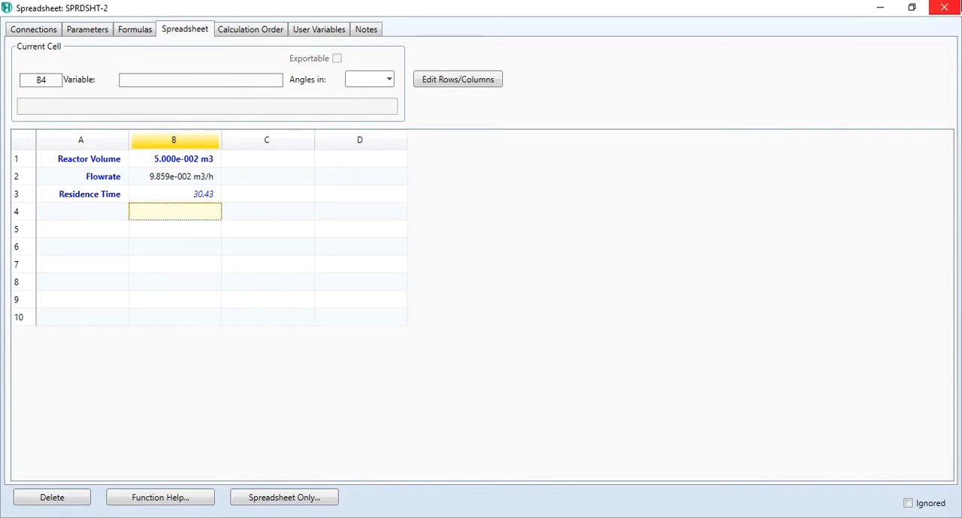
left_click(944, 8)
left_click(809, 314)
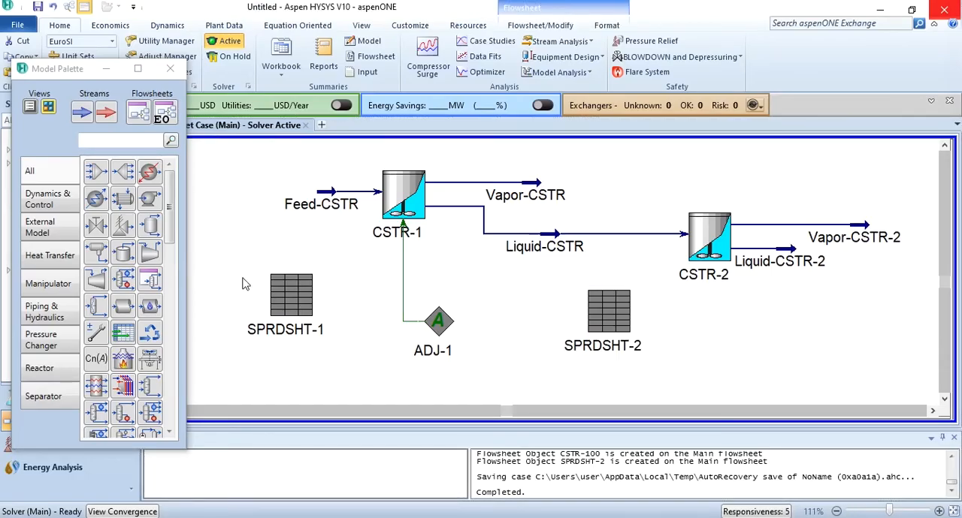
Add a second Adjust block to the flowsheet below CSTR-2, to the right of SPRDSHT-2.
left_click(37, 371)
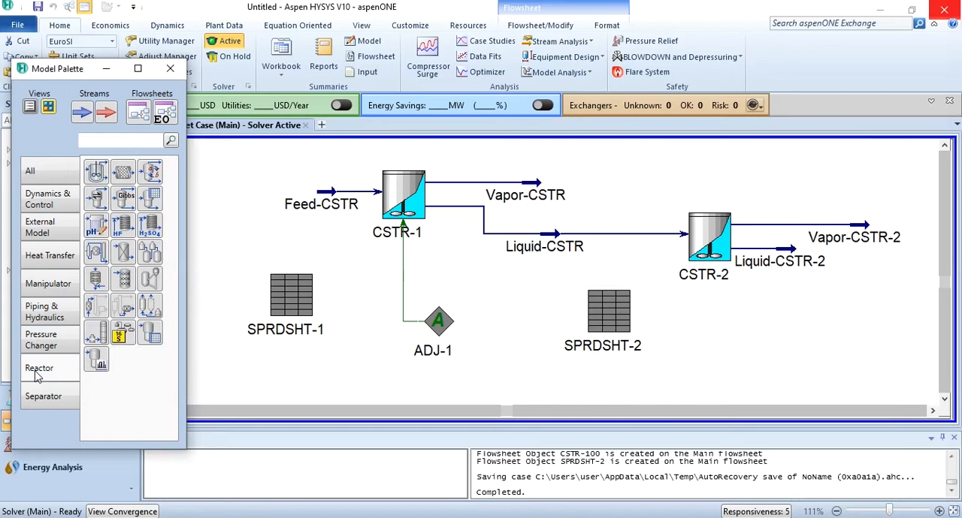
left_click(30, 171)
left_click(95, 331)
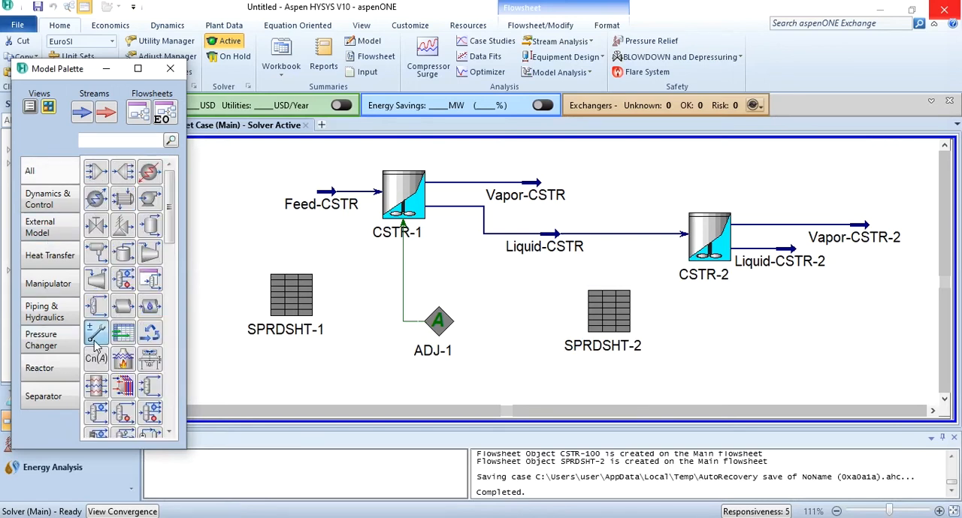
left_click(742, 342)
left_click(825, 327)
Set the Tank Volume of CSTR-2 as the adjusted variable of the new Adjust block.
double_click(761, 327)
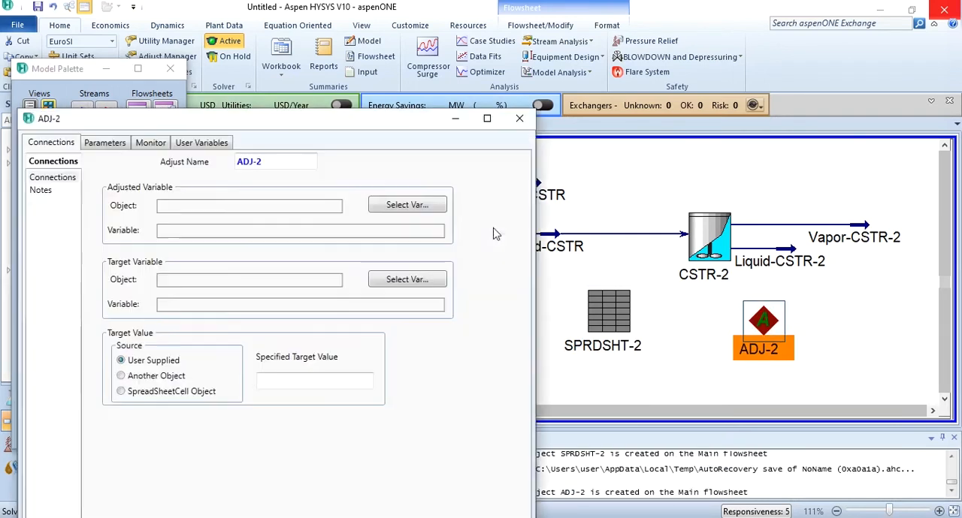
double_click(383, 122)
left_click(395, 92)
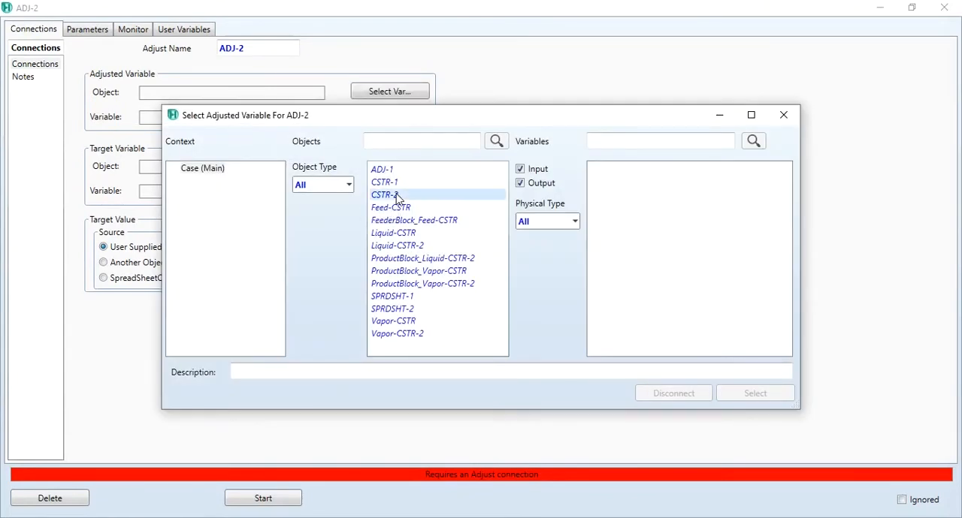
left_click(396, 196)
left_click(629, 248)
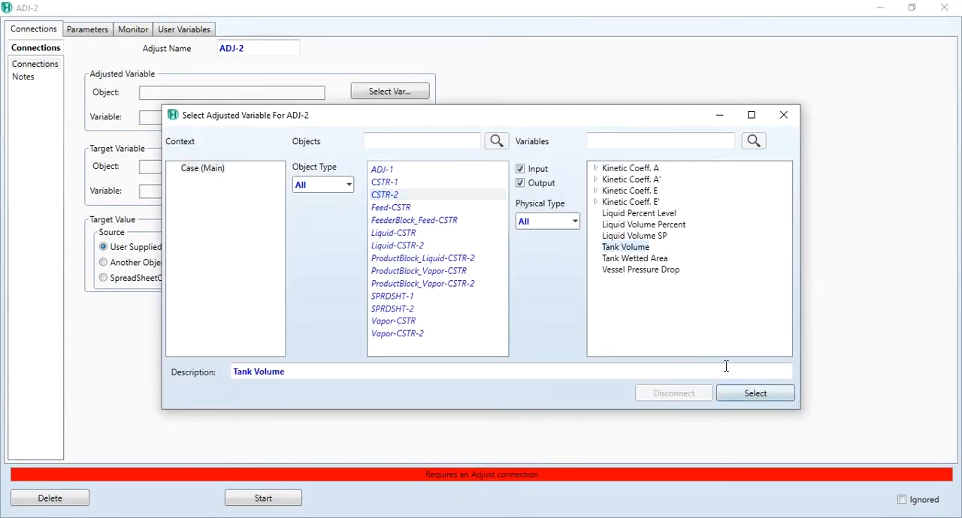
left_click(752, 395)
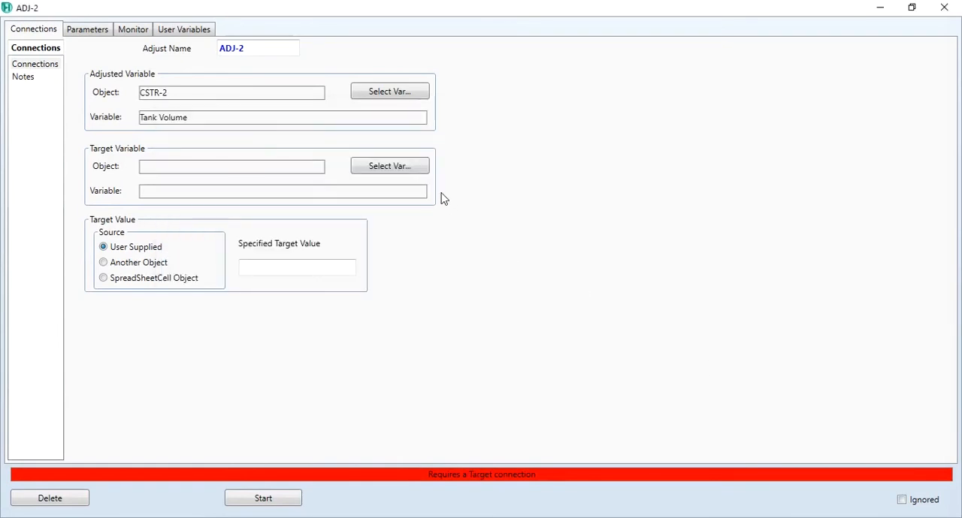
Set cell B3 of SPRDSHT-2 as the target variable of ADJ-2.
left_click(398, 172)
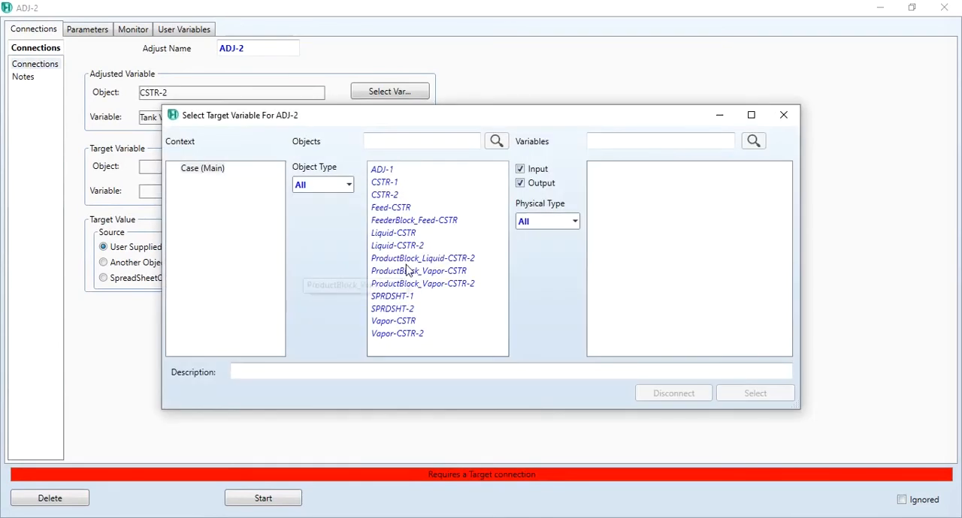
left_click(405, 309)
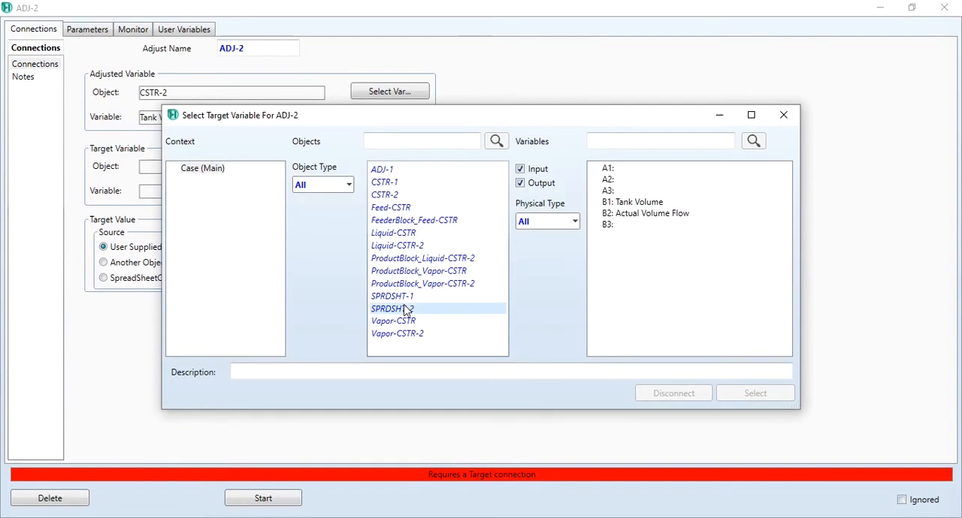
left_click(609, 229)
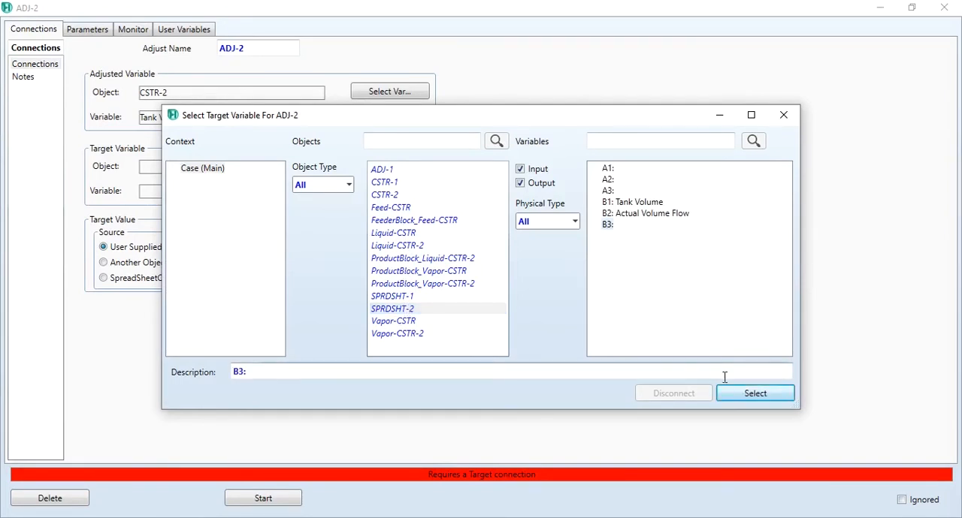
left_click(744, 400)
Set the target value of ADJ-2 to 20, run the adjustment and return to the flowsheet.
left_click(310, 270)
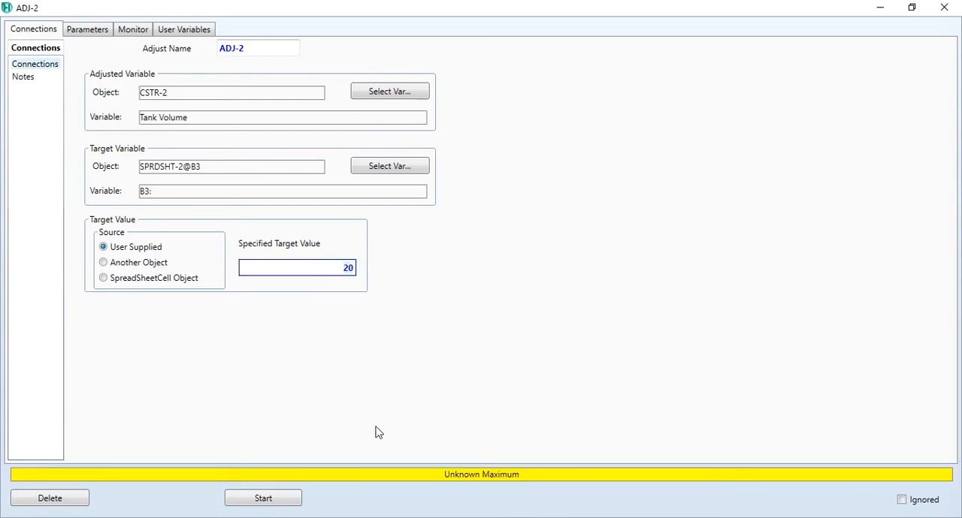
left_click(260, 498)
key("Left")
key("Return")
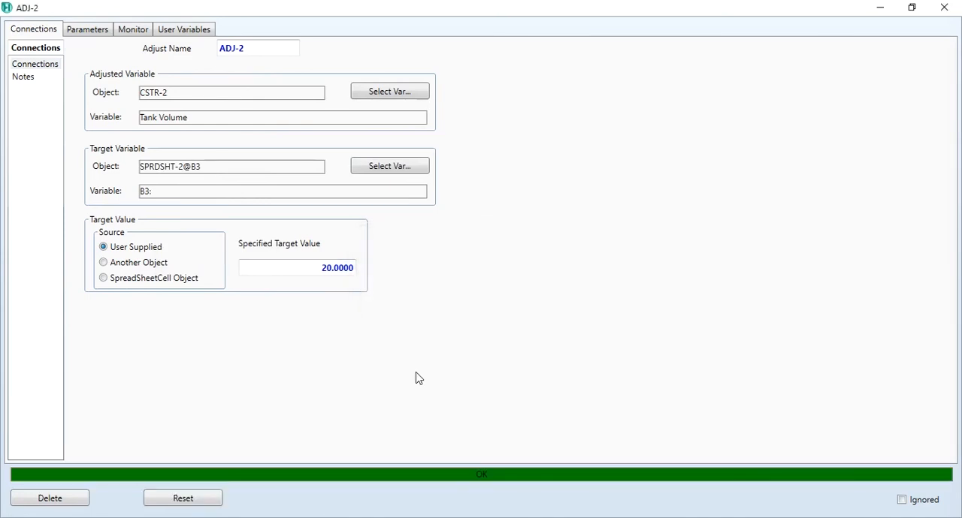
left_click(943, 8)
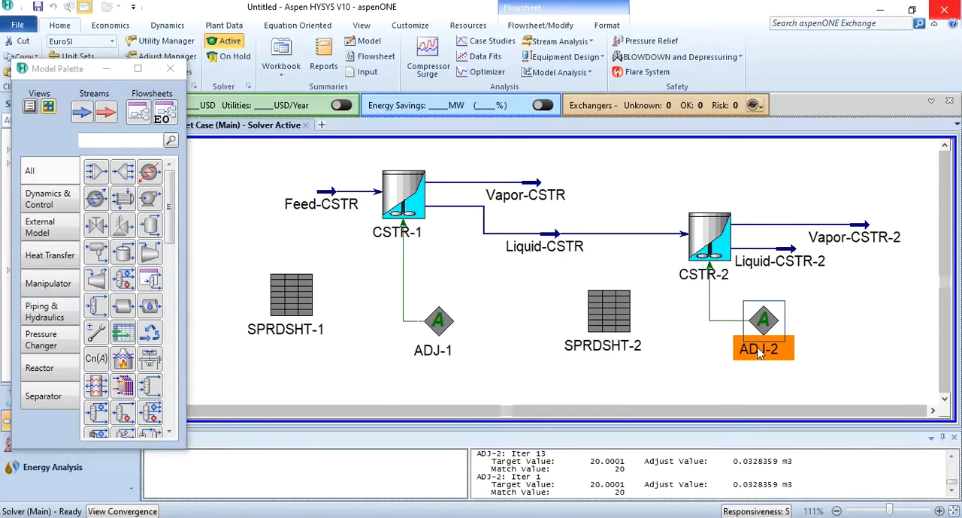
left_click(640, 352)
left_click(690, 366)
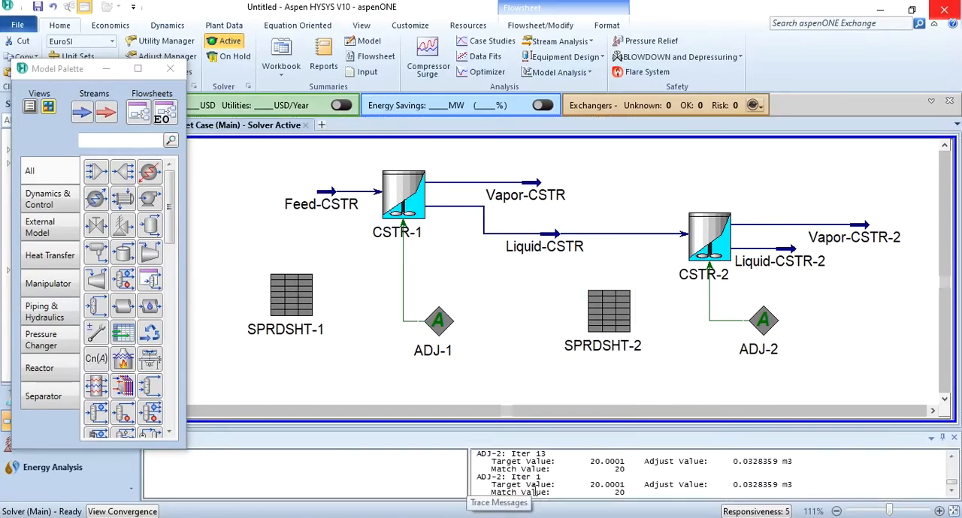
Check the residence time of CSTR-2 in SPRDSHT-2 and return to the flowsheet.
left_click(609, 304)
double_click(608, 304)
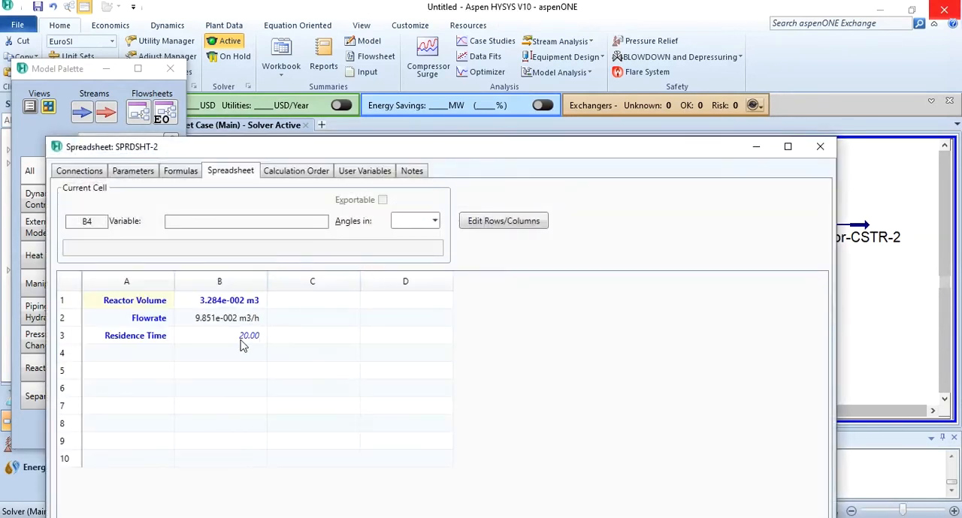
left_click(827, 149)
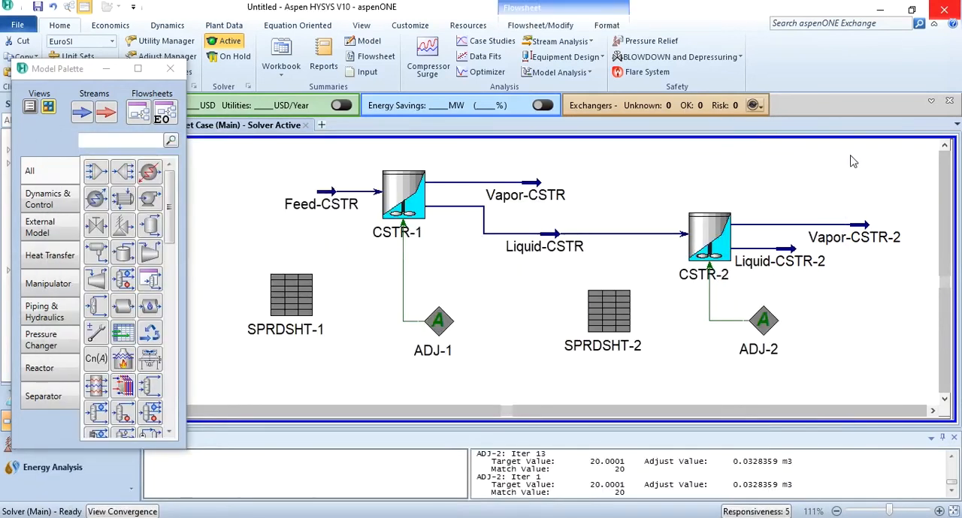
Review the conversion of Rxn-1 in the reaction results of CSTR-2 and its vessel sizing, and close the reactor window.
left_click(734, 224)
double_click(735, 224)
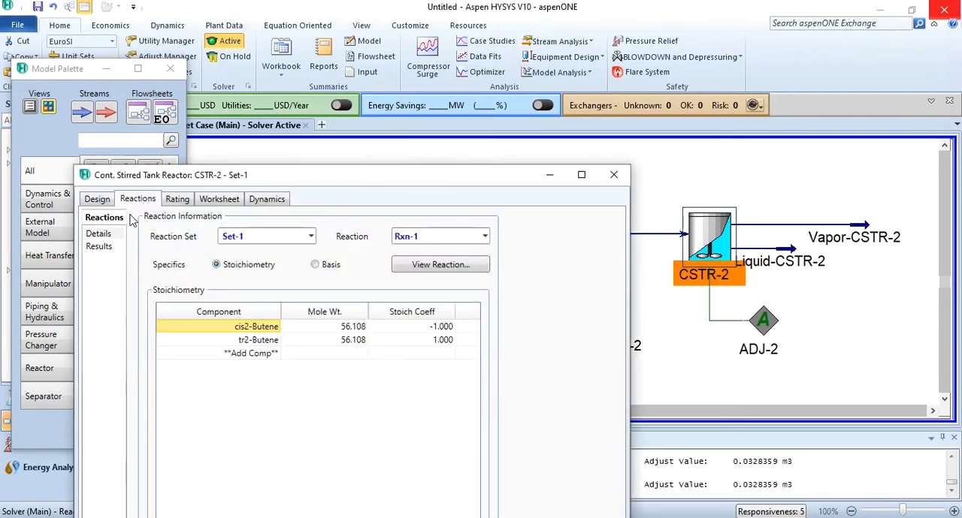
left_click(98, 247)
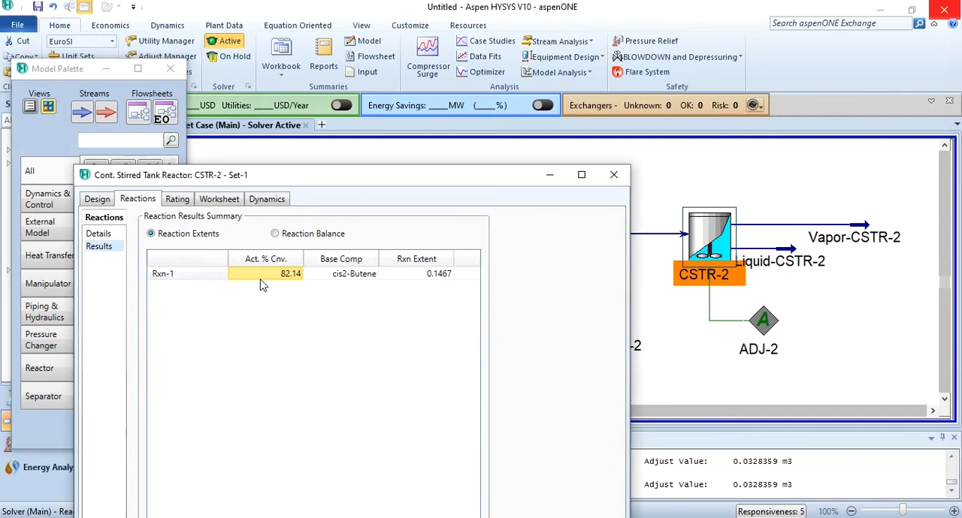
left_click(187, 204)
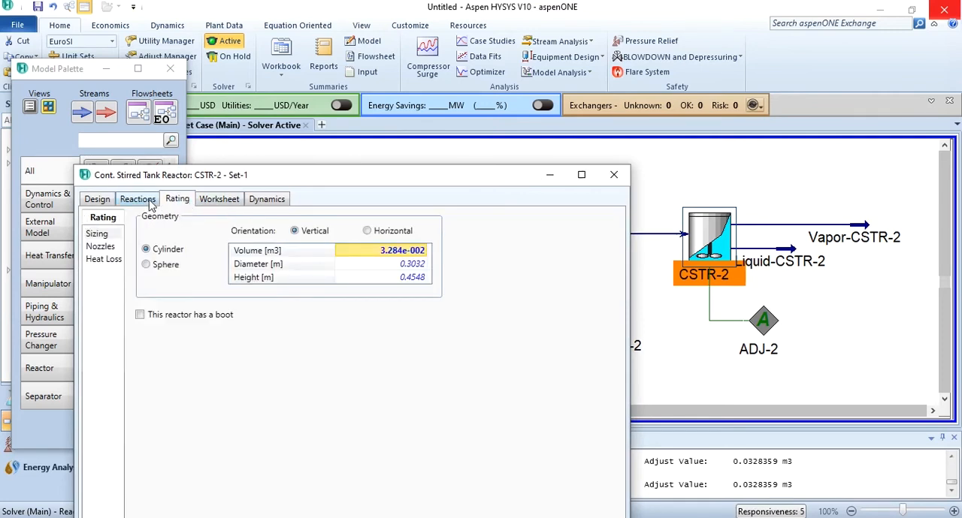
left_click(149, 200)
left_click(613, 174)
left_click(657, 180)
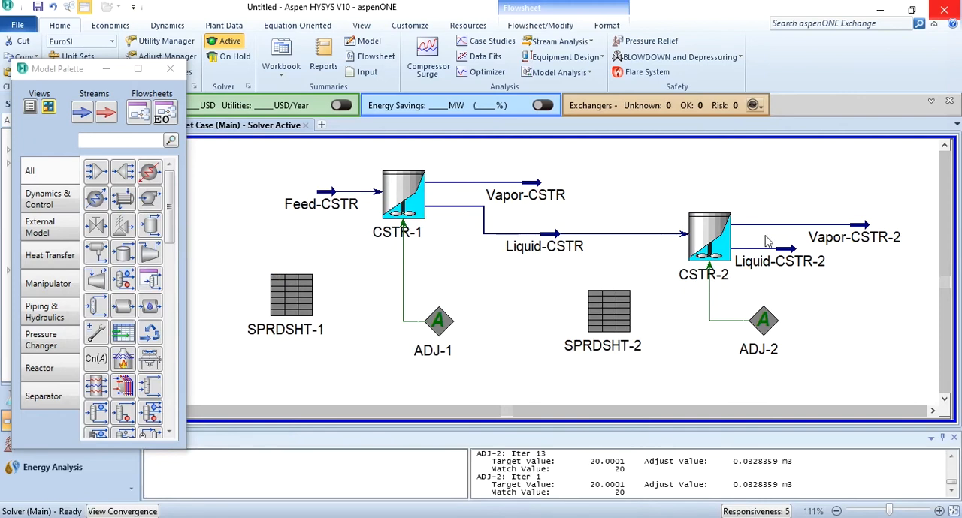
Examine the cis2-Butene and tr2-Butene compositions of the inlet and outlet streams of CSTR-2, and return to the flowsheet.
double_click(726, 239)
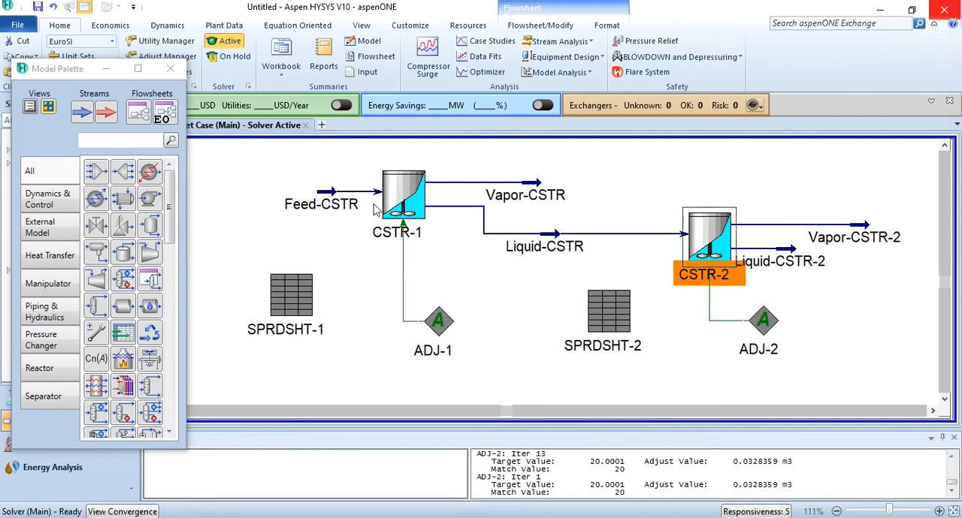
left_click(250, 227)
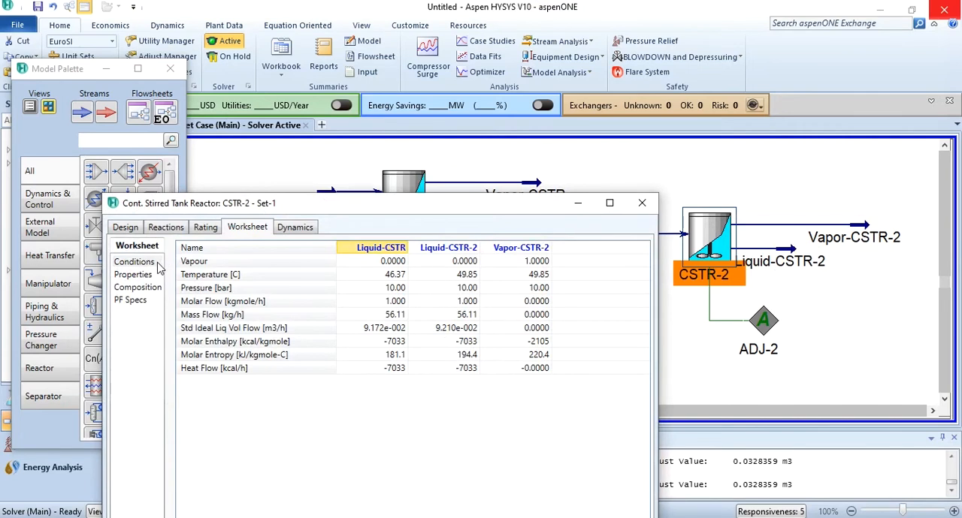
left_click(139, 287)
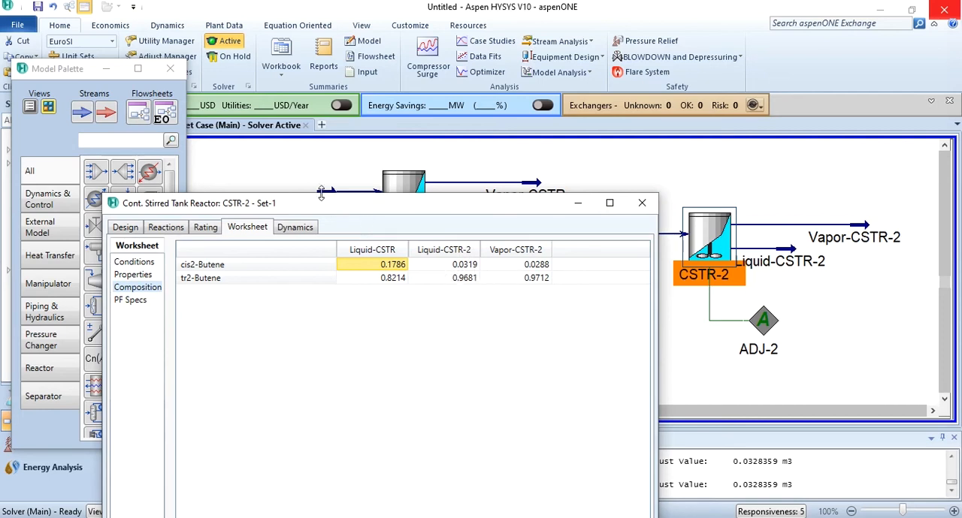
left_click_drag(329, 206, 529, 271)
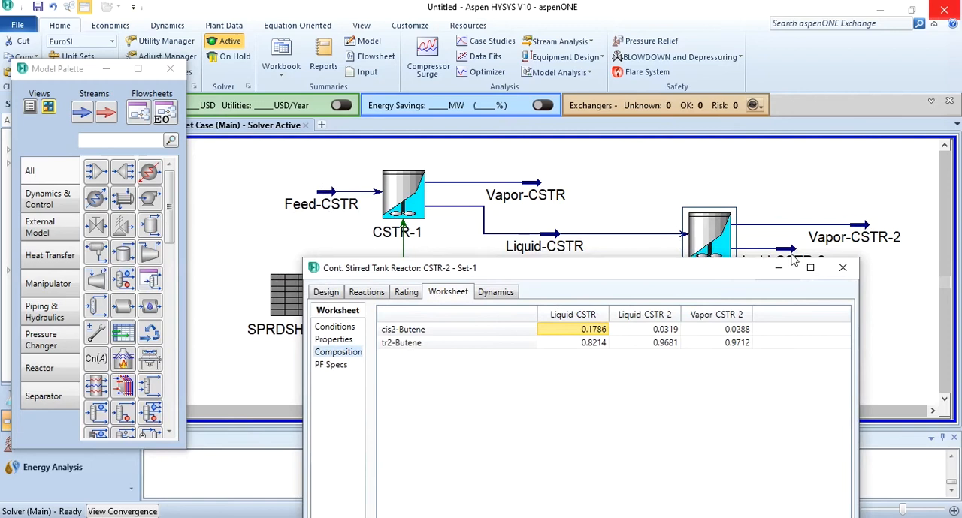
left_click_drag(704, 271, 403, 157)
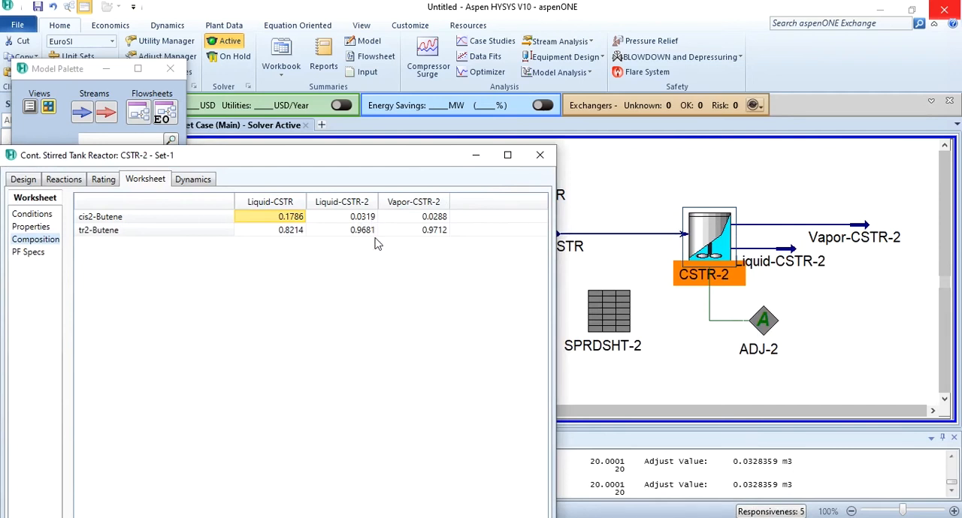
left_click(552, 157)
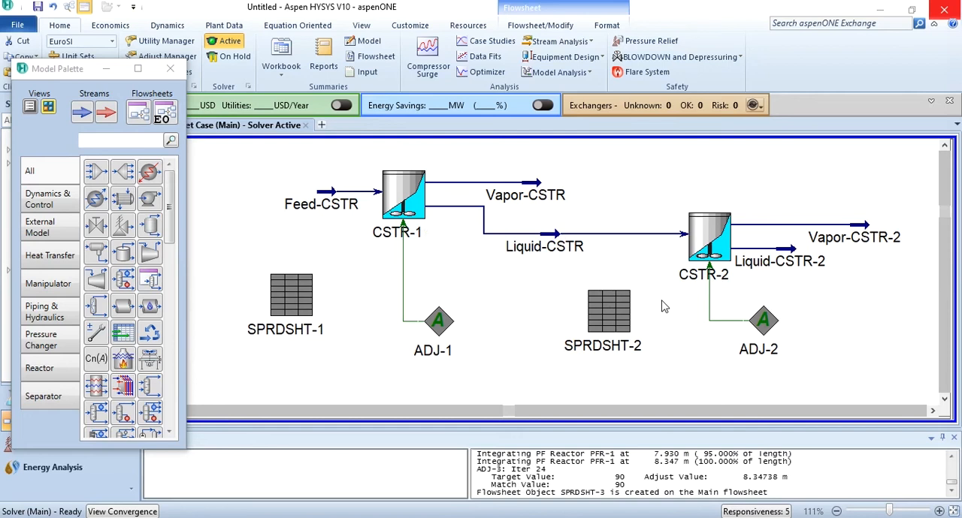
Check the conversion of Rxn-1 in the reaction results of the plug flow reactor PFR-1 and close its window.
scroll(671, 365, "down", 4)
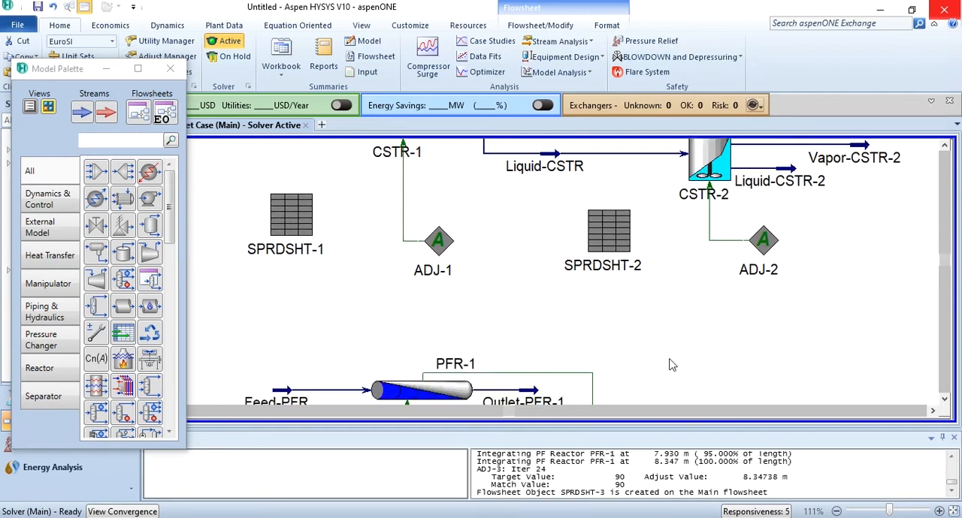
scroll(671, 366, "down", 2)
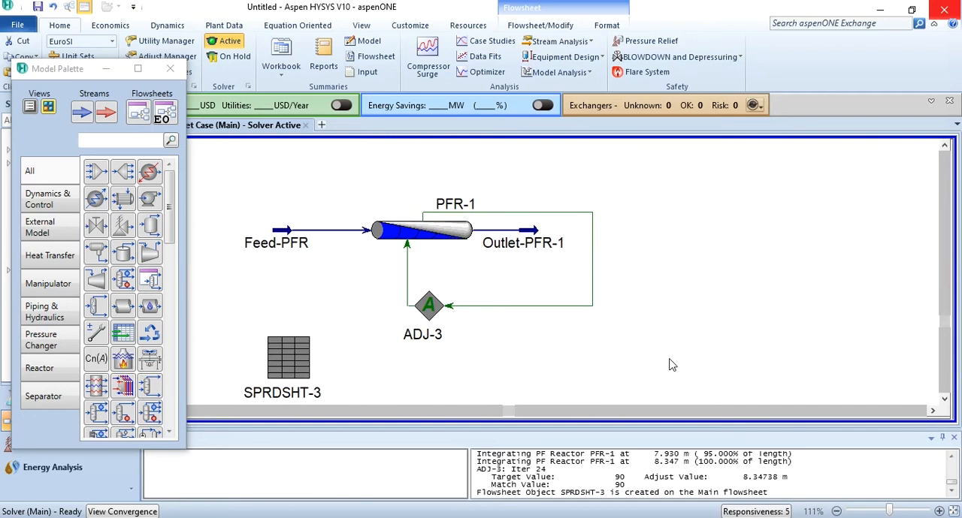
mouse_move(297, 254)
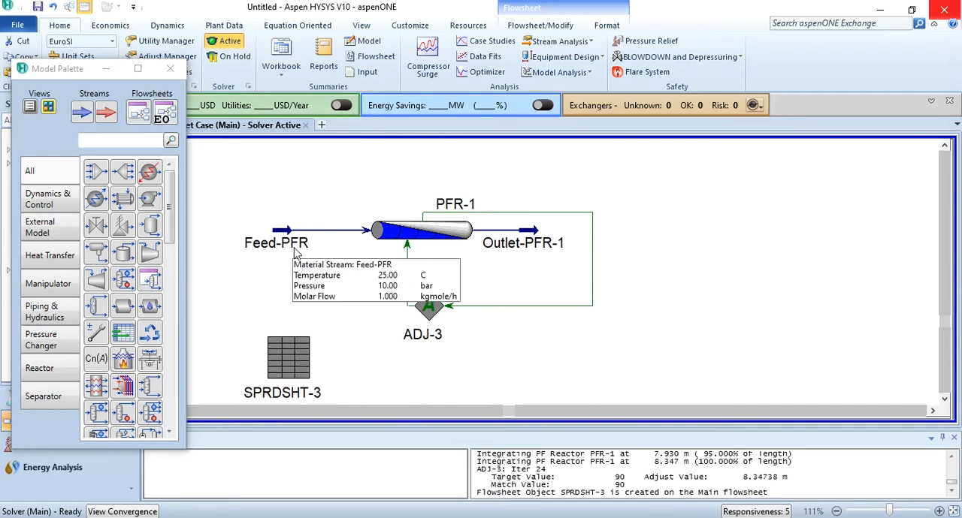
left_click(432, 230)
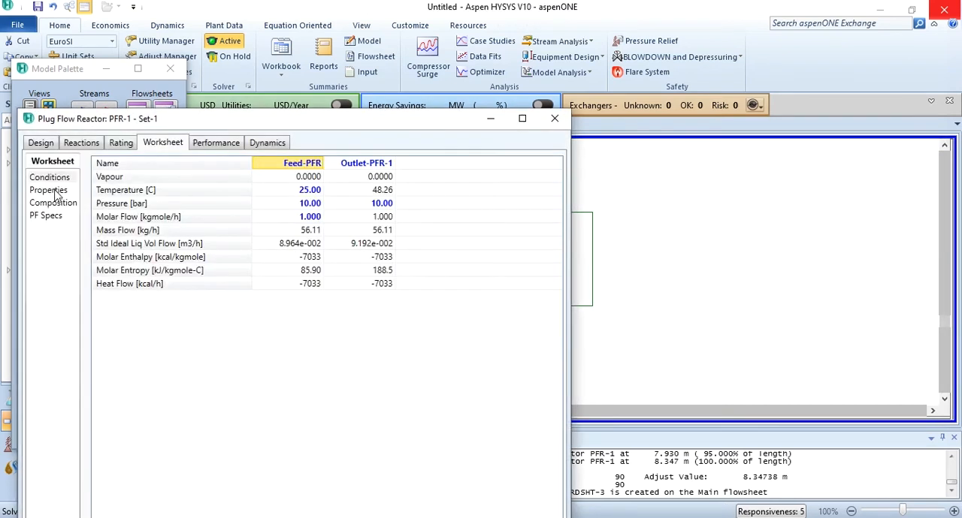
left_click(81, 145)
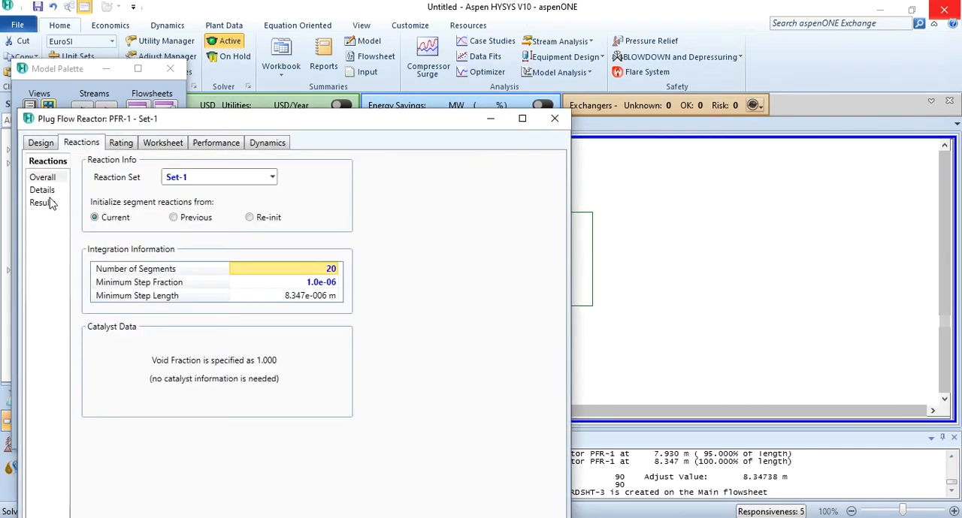
left_click(47, 202)
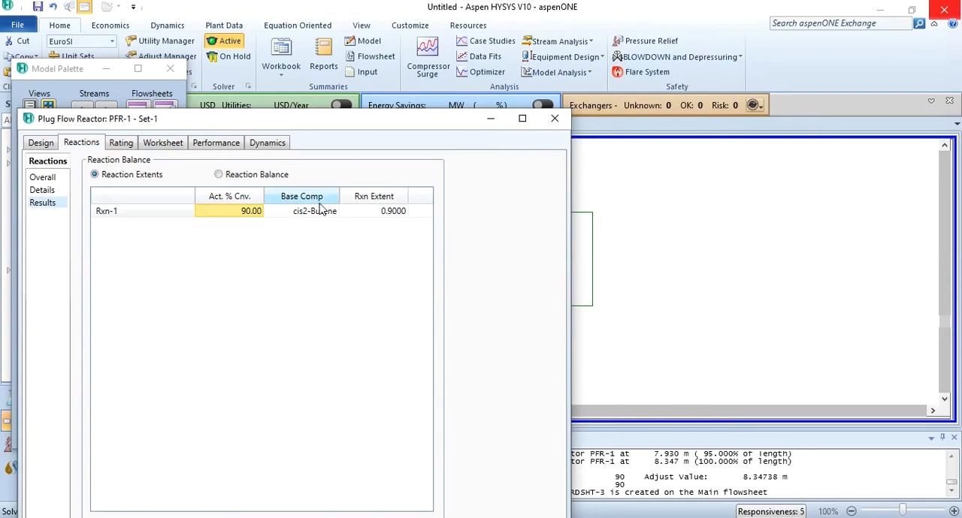
left_click(554, 120)
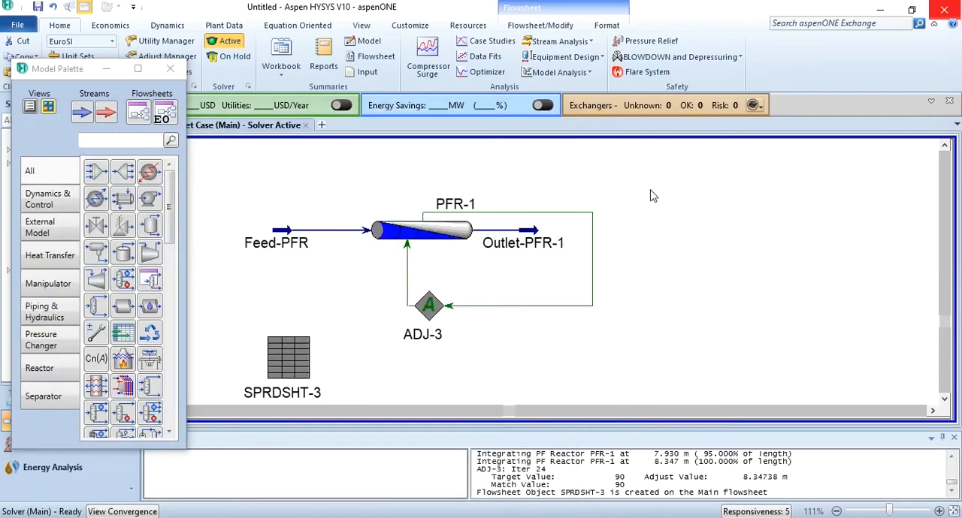
Review the adjusted and target variables of ADJ-3, and check the residence time of PFR-1 in SPRDSHT-3.
double_click(425, 318)
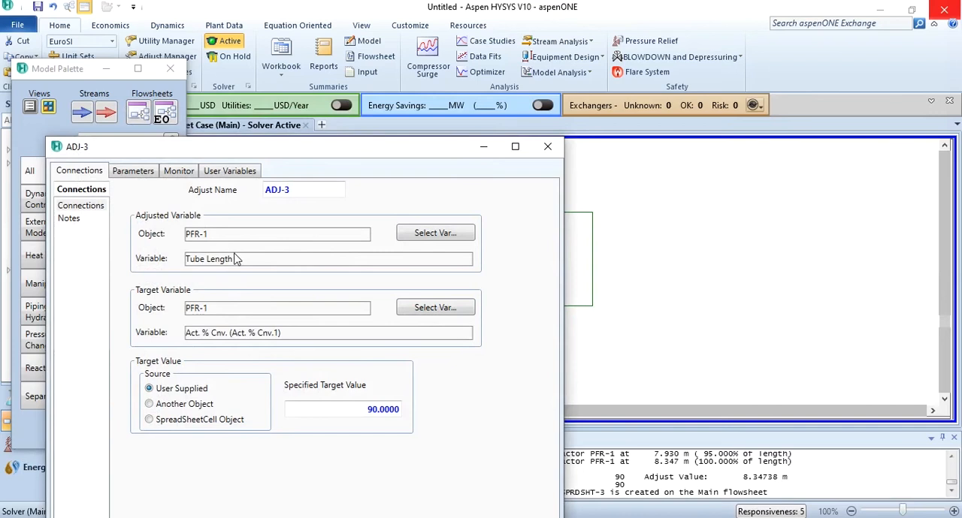
left_click(547, 146)
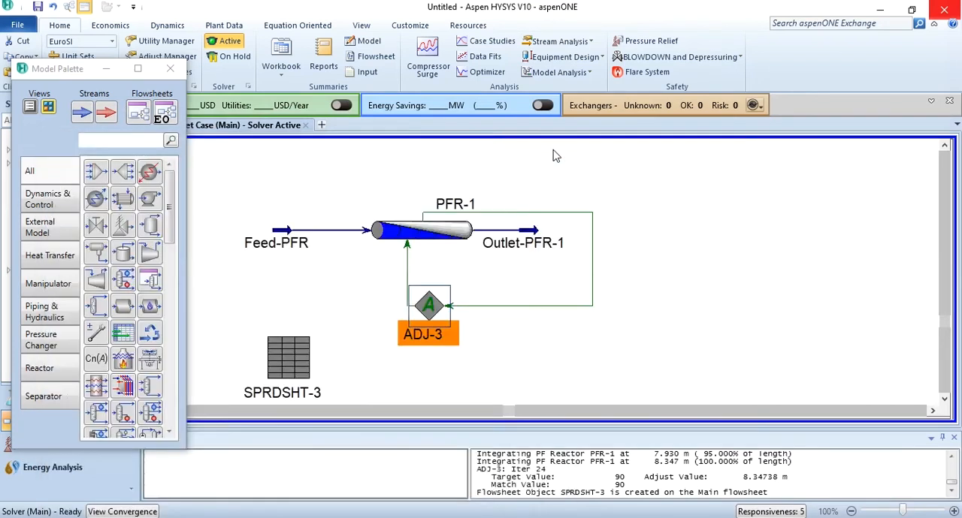
double_click(292, 353)
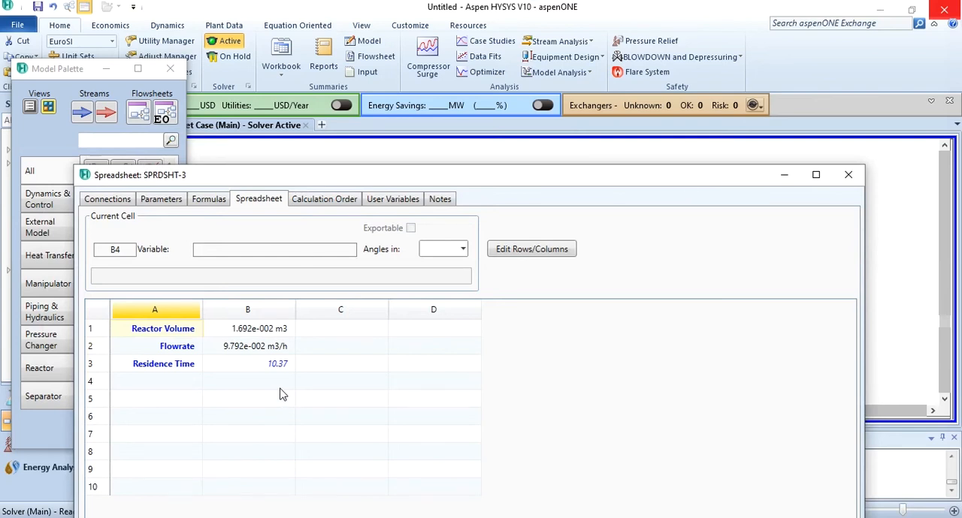
left_click(847, 175)
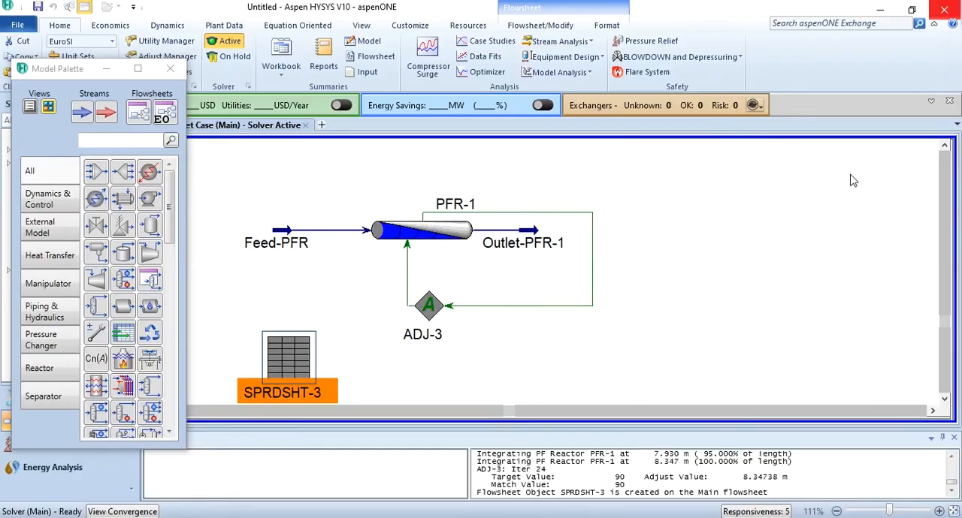
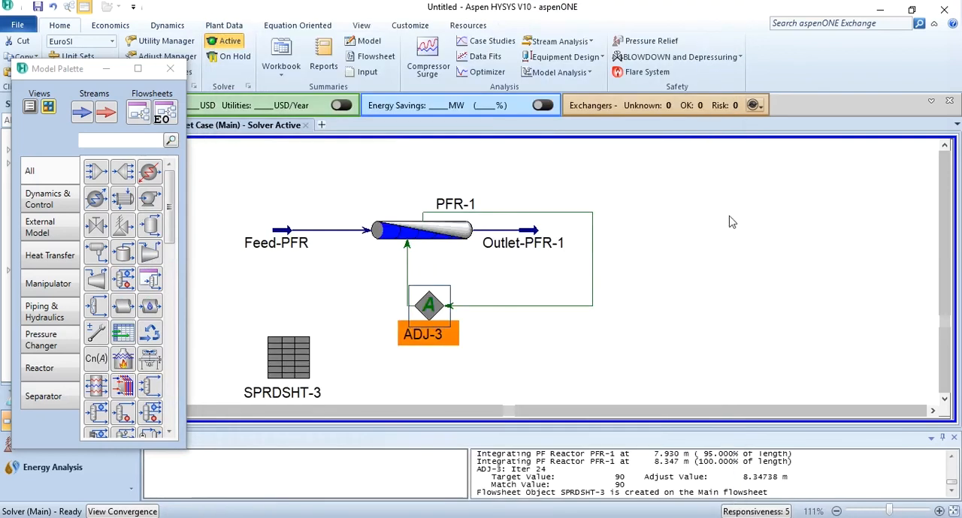
Review the adjusted variable, target variable and target value of ADJ-1, and close its window.
scroll(730, 218, "up", 5)
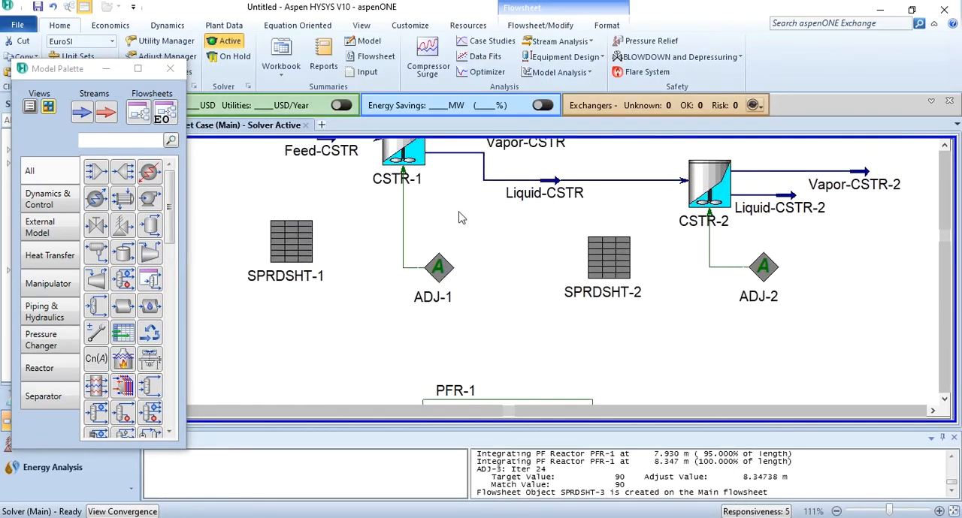
double_click(439, 268)
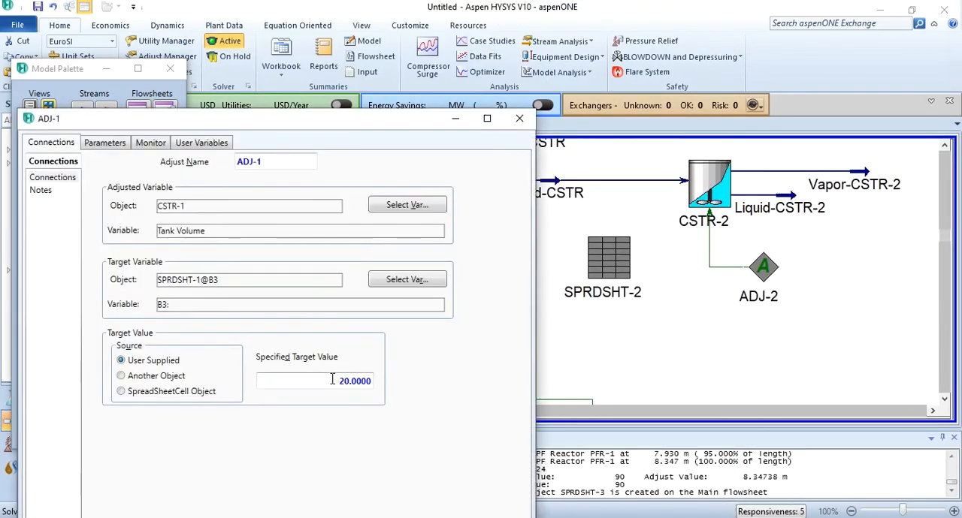
left_click(519, 118)
left_click(616, 338)
scroll(616, 339, "down", 2)
scroll(615, 340, "down", 5)
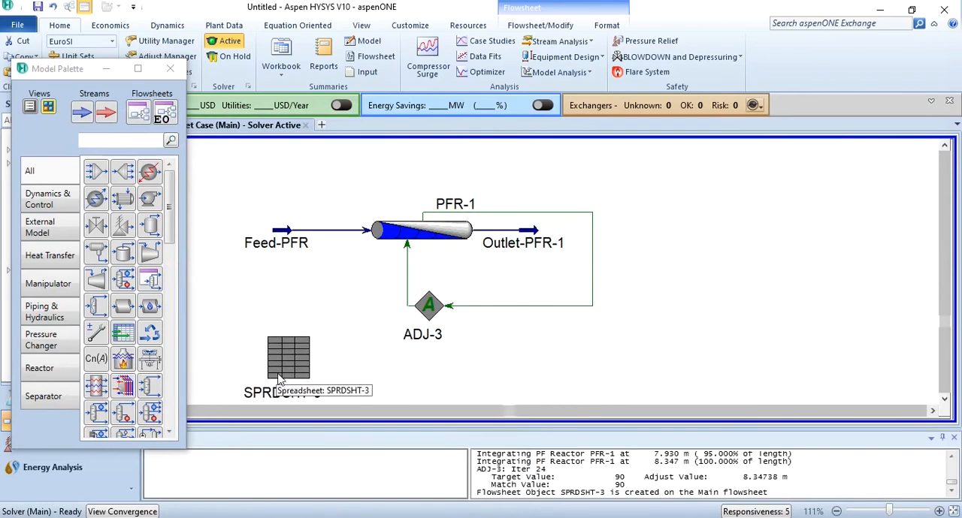
Check the conversion of Rxn-1 in the reaction results of CSTR-1 and CSTR-2, closing each reactor window.
scroll(740, 252, "up", 6)
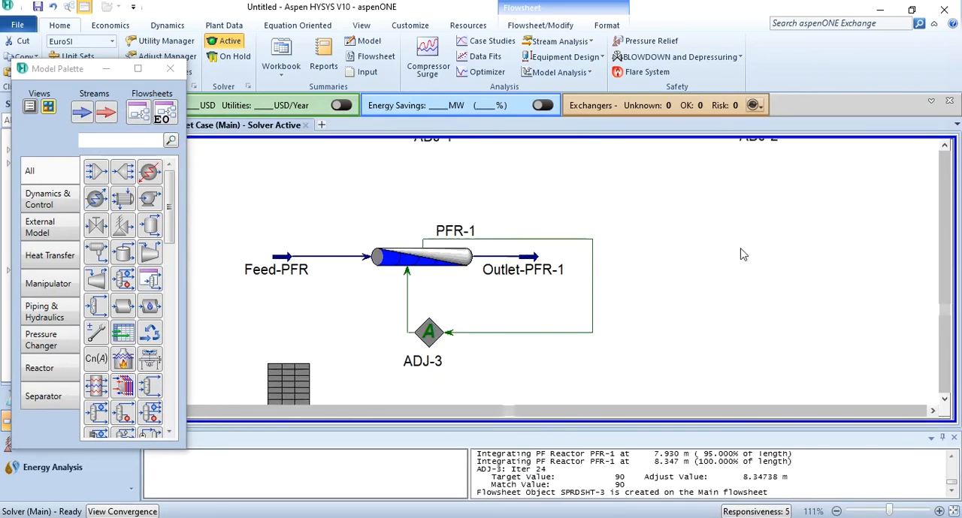
scroll(740, 253, "up", 2)
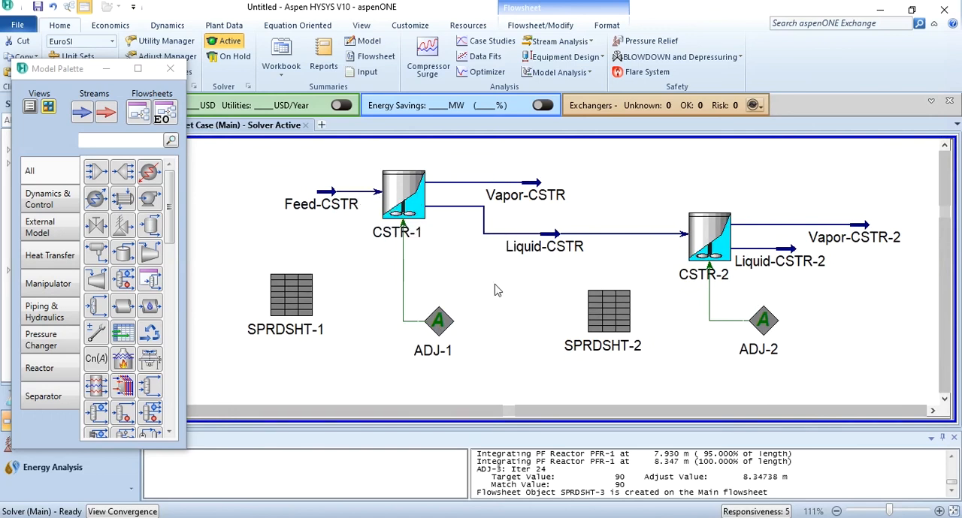
double_click(406, 196)
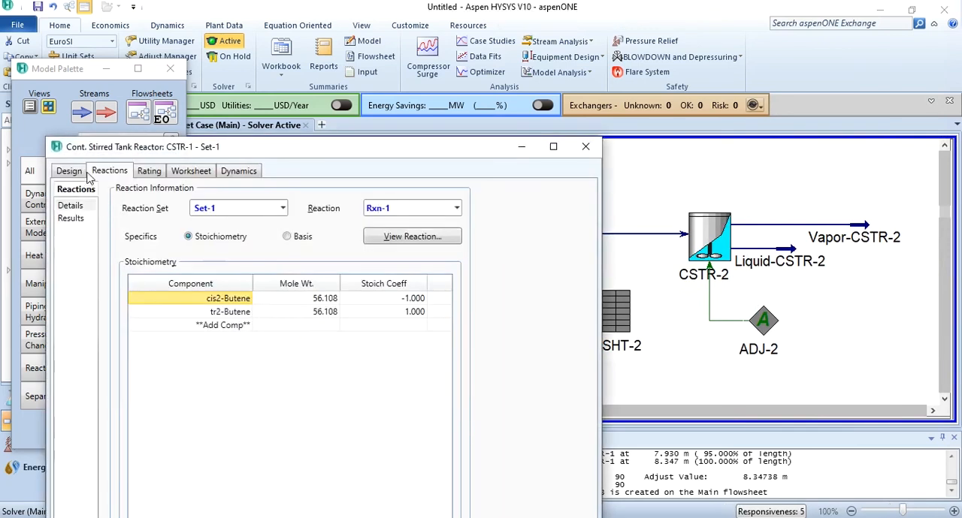
left_click(70, 218)
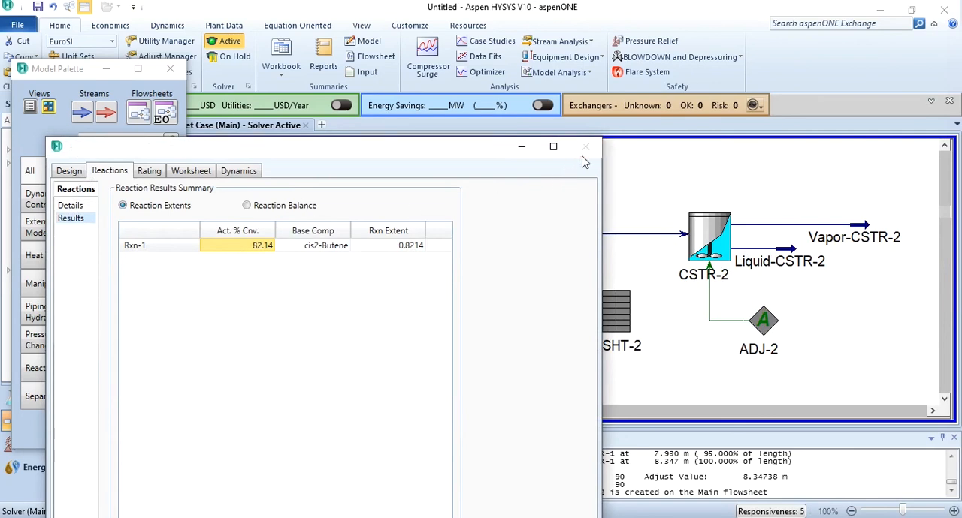
left_click(585, 146)
double_click(703, 236)
left_click(139, 199)
left_click(109, 250)
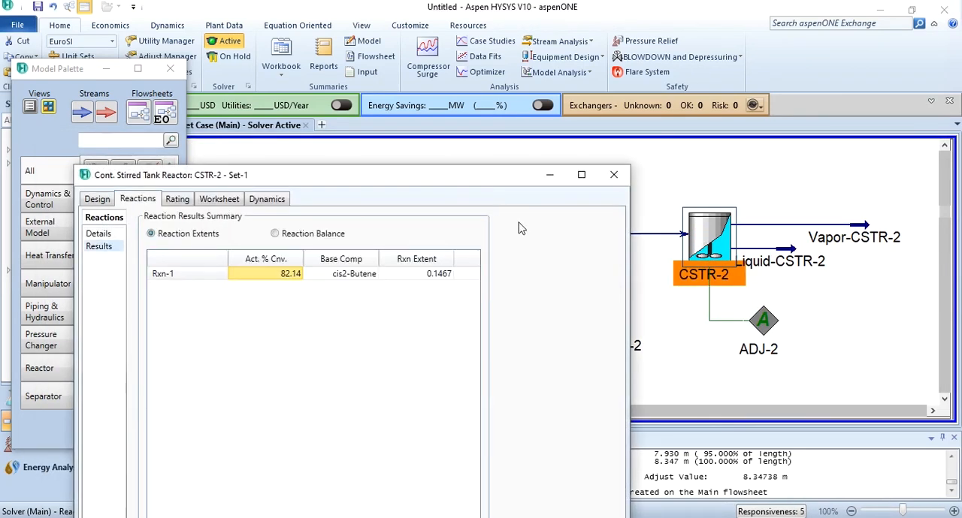
left_click(615, 177)
left_click(618, 183)
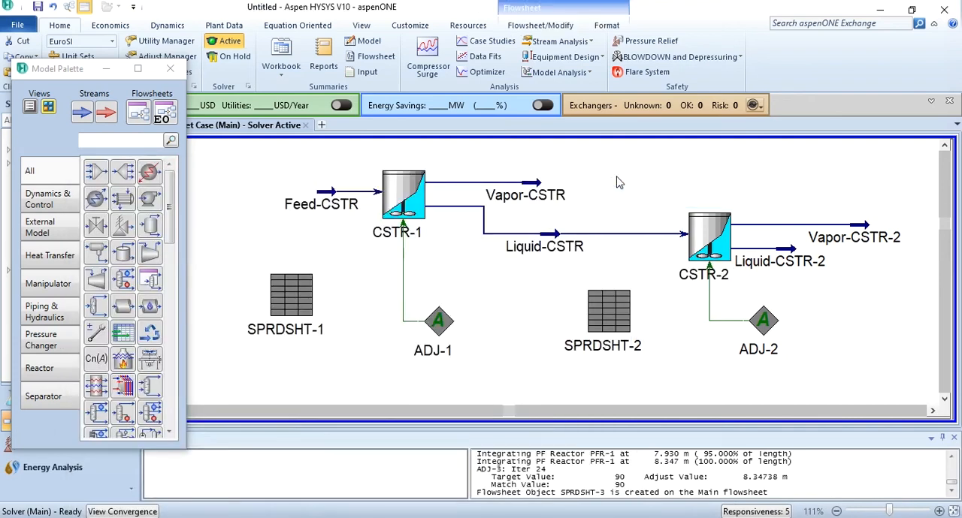
Set the specified target value of ADJ-3 to 82.14, reset the adjust so it re-solves, and close its window.
scroll(618, 183, "down", 6)
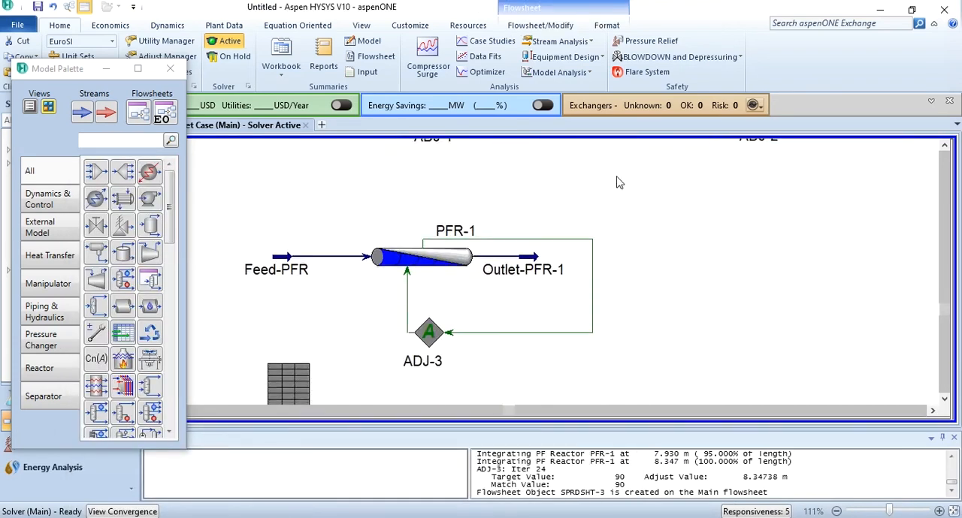
scroll(619, 183, "down", 1)
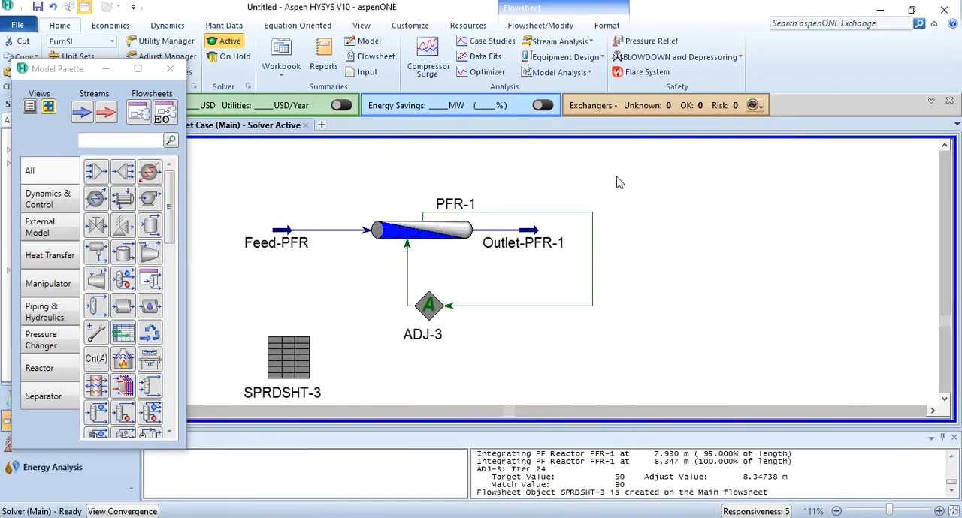
left_click(428, 305)
double_click(428, 305)
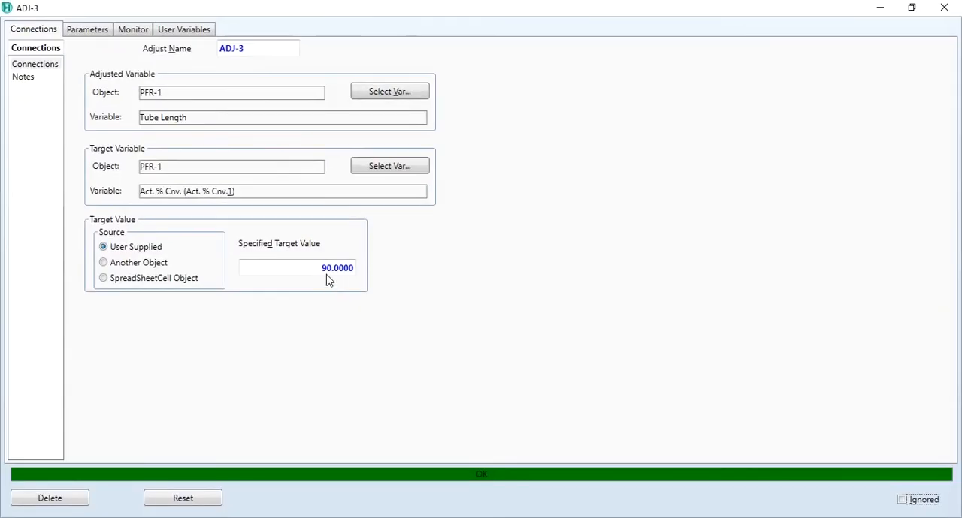
left_click(323, 270)
type("82.14")
key("Return")
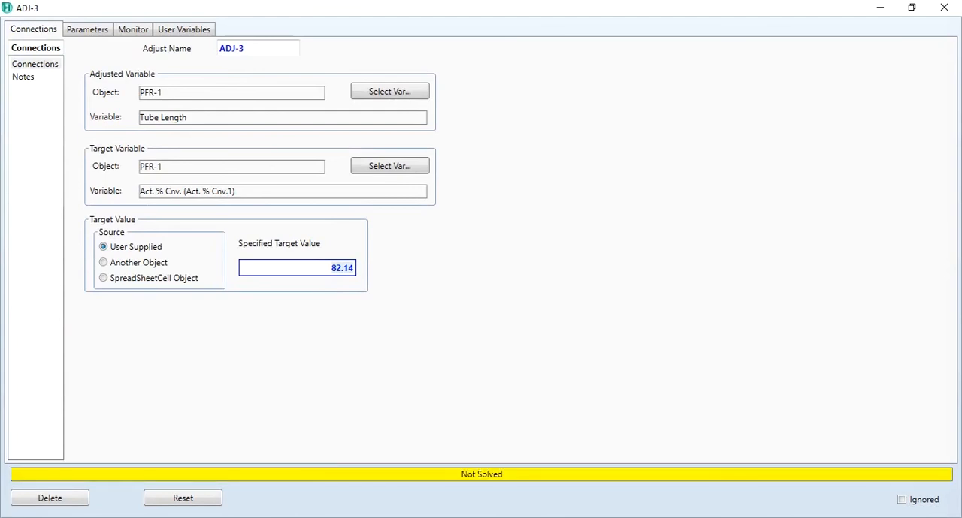
left_click(185, 499)
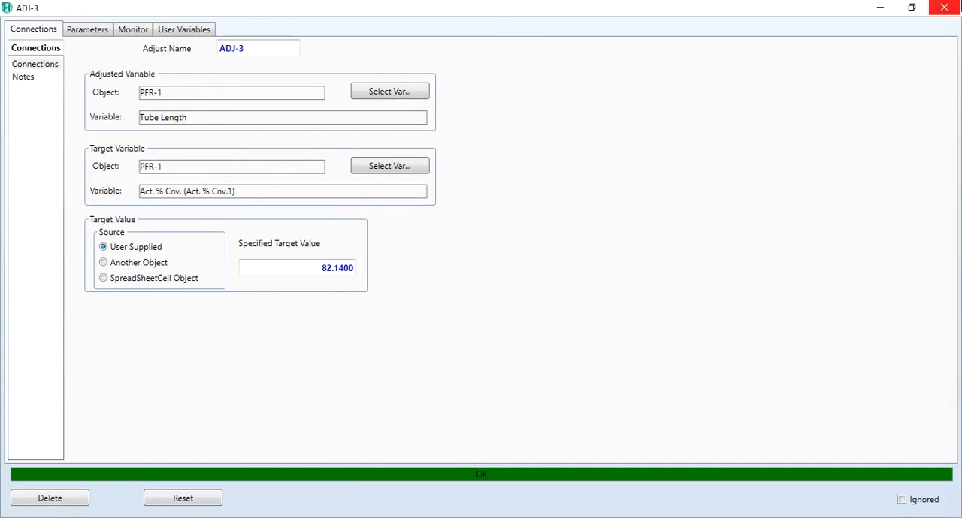
left_click(944, 8)
Check the conversion of Rxn-1 in the reaction results of PFR-1 and its residence time in SPRDSHT-3.
left_click(421, 239)
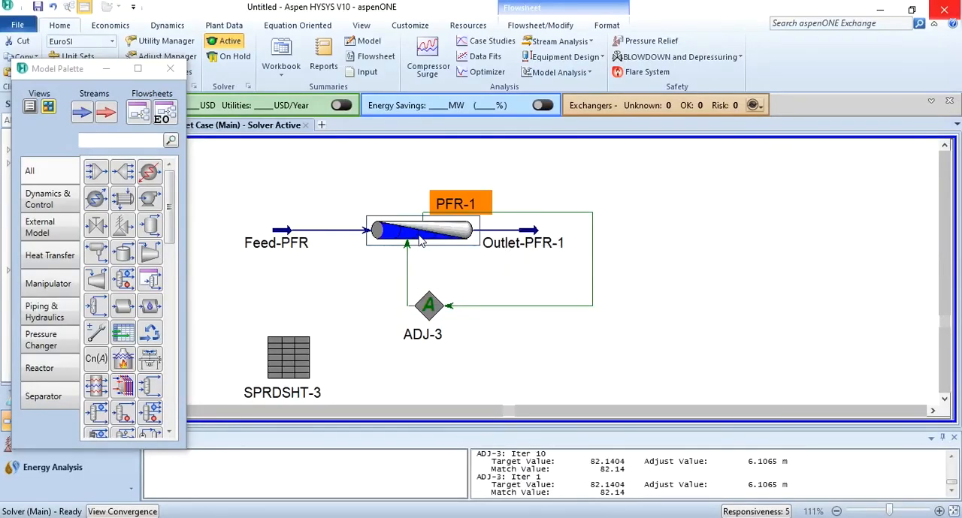
double_click(421, 239)
left_click(50, 202)
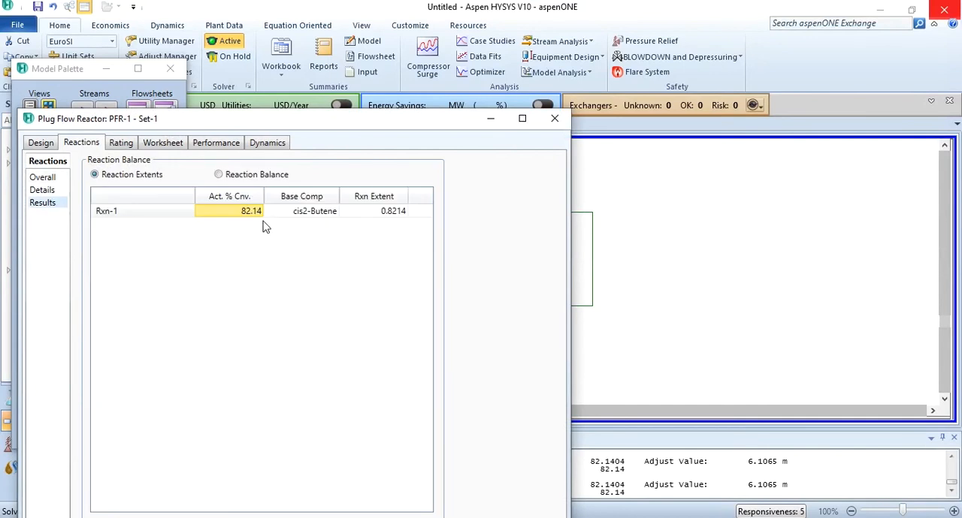
left_click(555, 118)
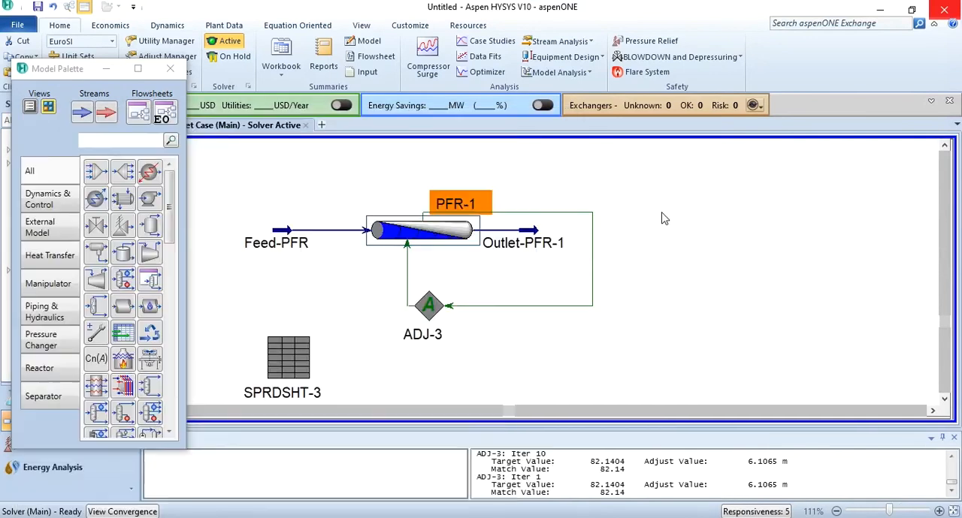
left_click(662, 217)
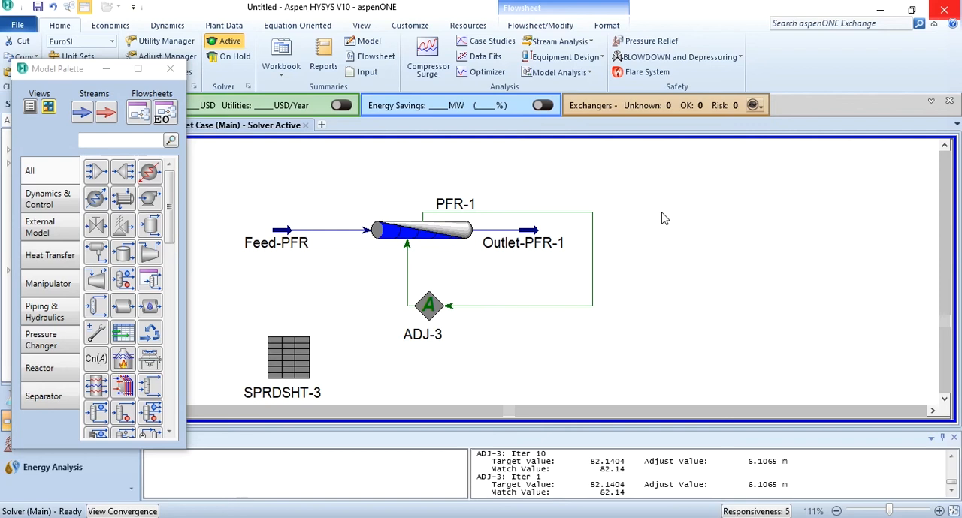
double_click(289, 351)
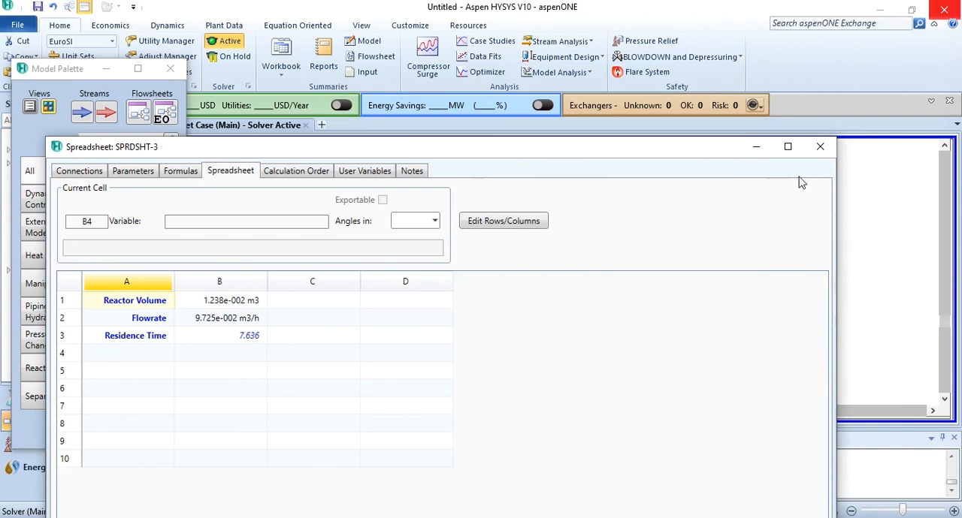
left_click(820, 146)
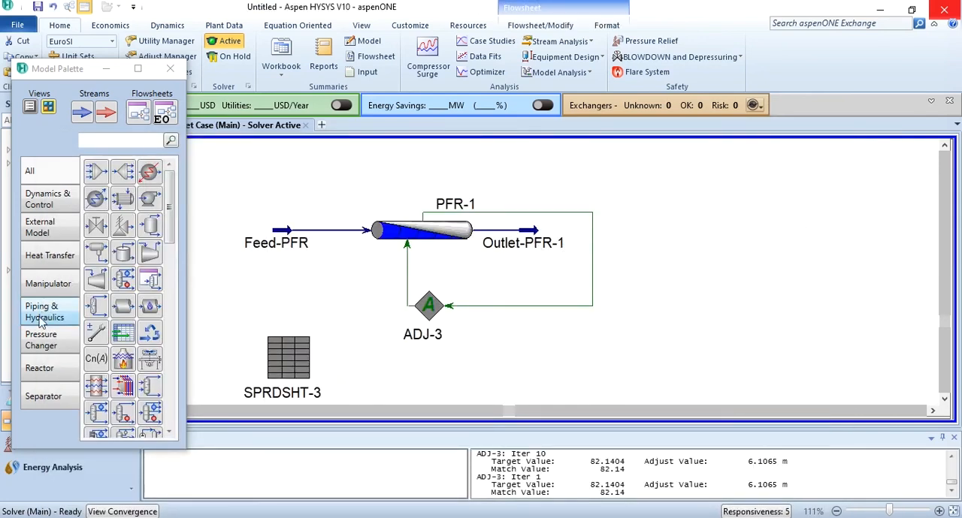
Add a second plug flow reactor beside PFR-1, with Outlet-PFR-1 as its inlet and a new stream Outlet-PFR-2 as its outlet.
left_click(40, 368)
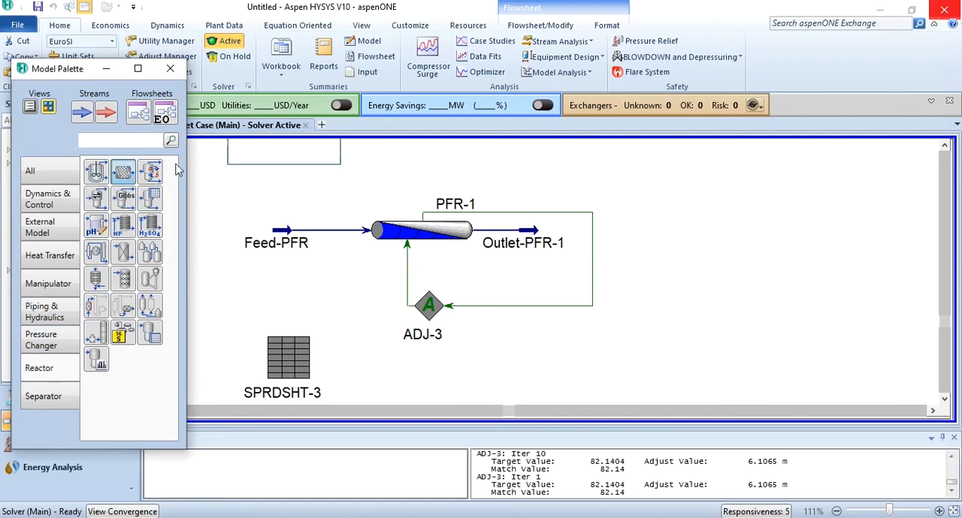
left_click(662, 257)
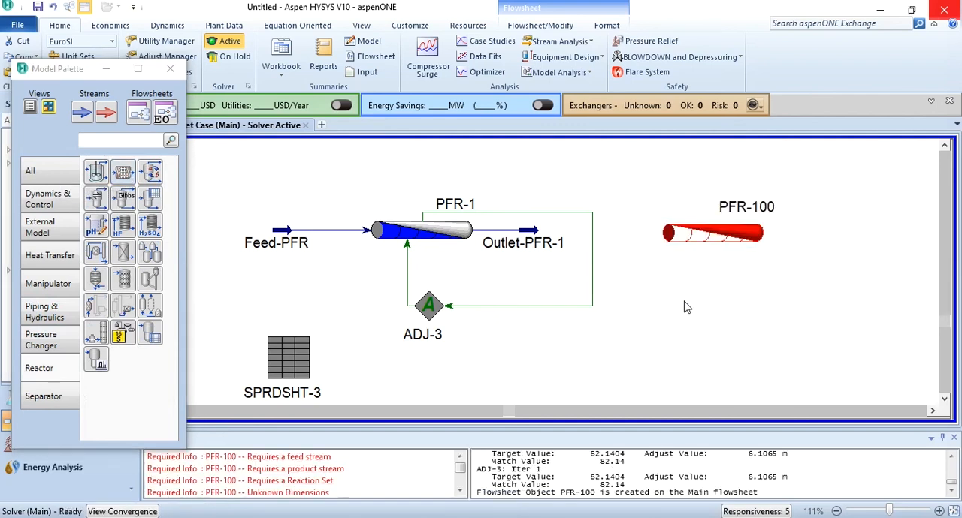
double_click(706, 236)
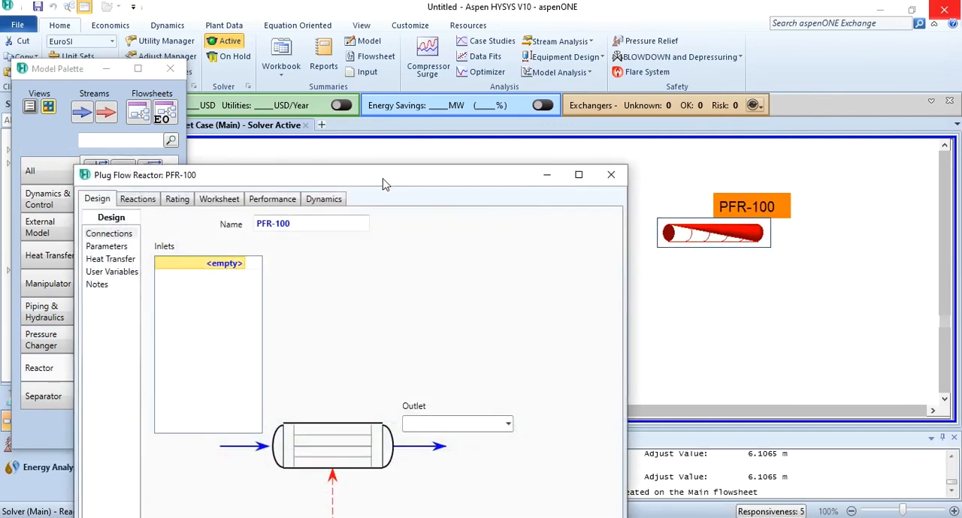
left_click_drag(382, 184, 310, 70)
left_click(167, 150)
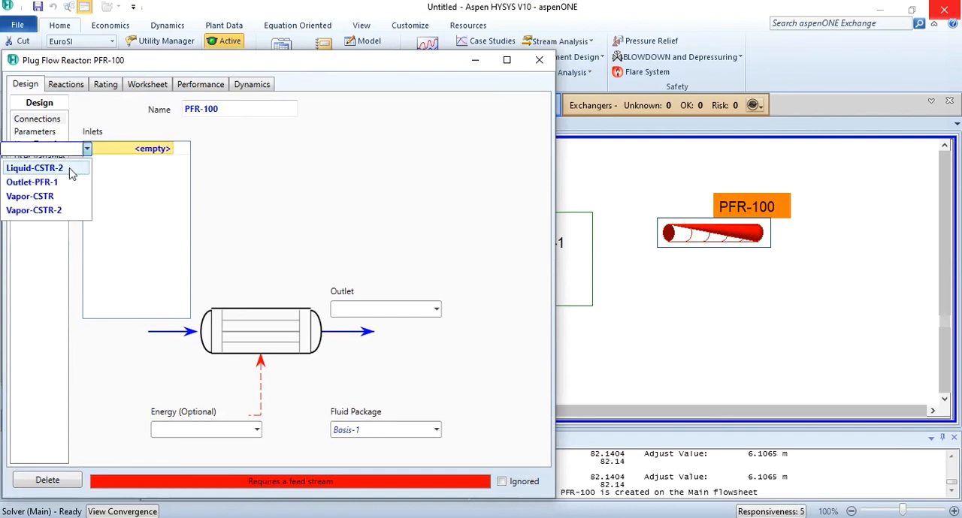
left_click(63, 185)
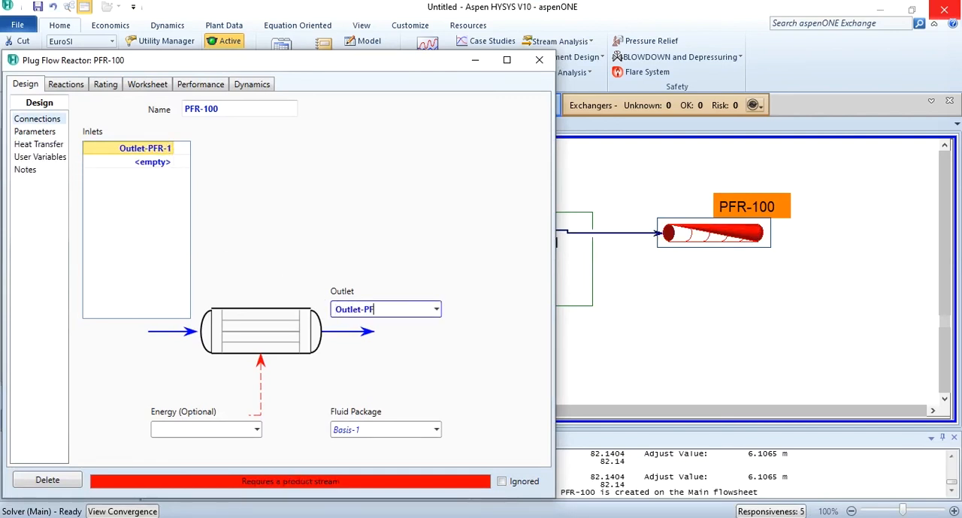
key("Return")
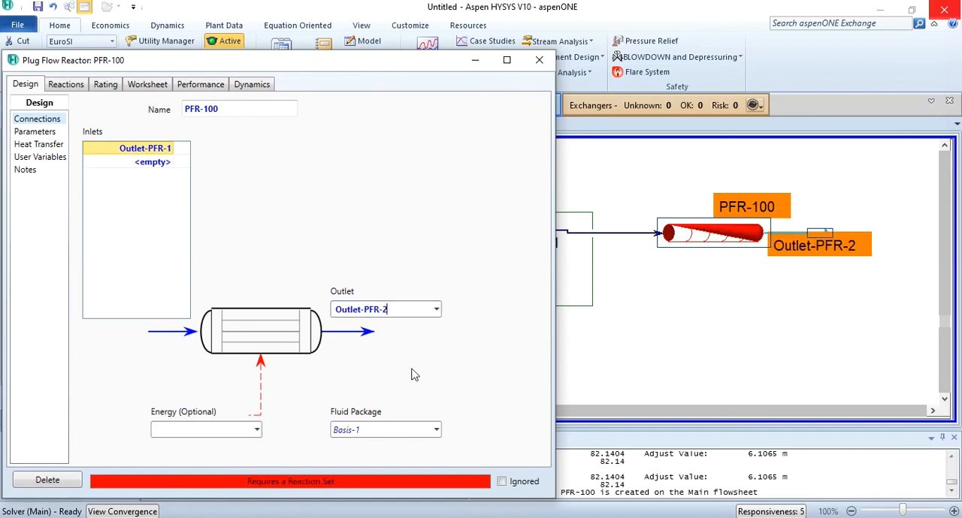
Assign the reaction set Set-1 to the second plug flow reactor.
left_click(66, 84)
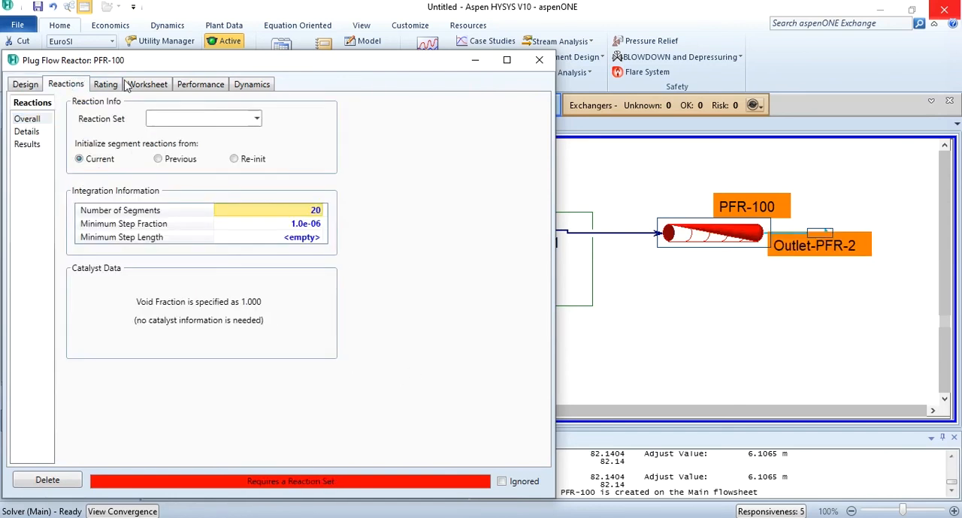
left_click(257, 120)
left_click(199, 133)
Size the tube of the second plug flow reactor with a diameter of 2 in and a length of 1 m.
left_click(105, 85)
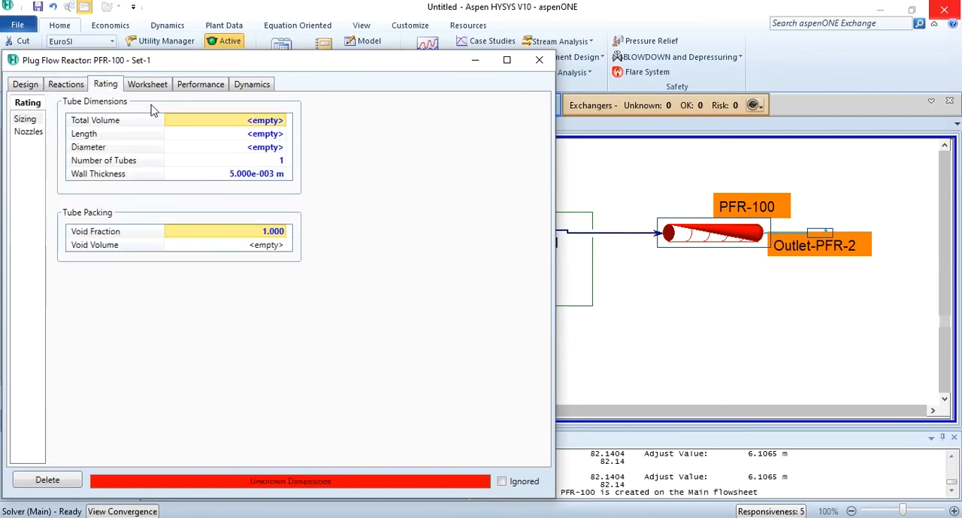
left_click(235, 153)
type("2 in")
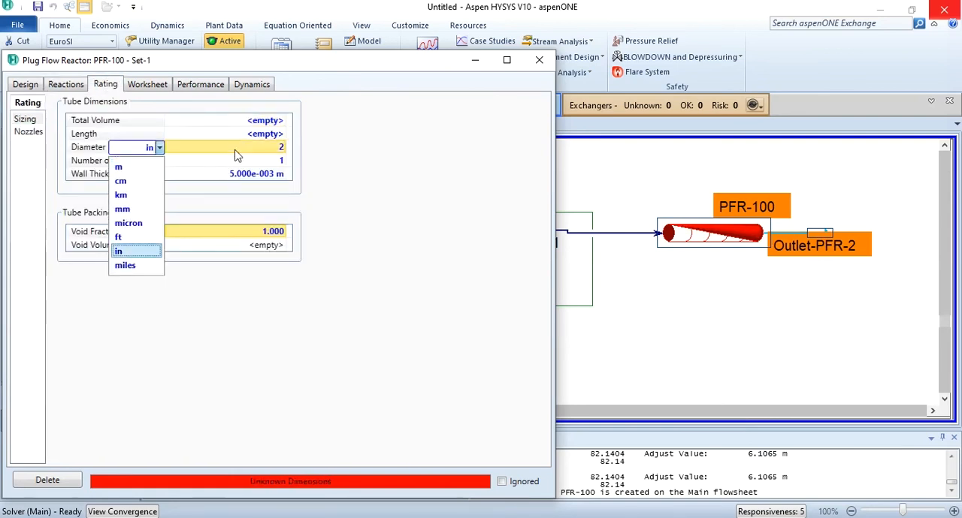
left_click(256, 140)
type("1")
key("Return")
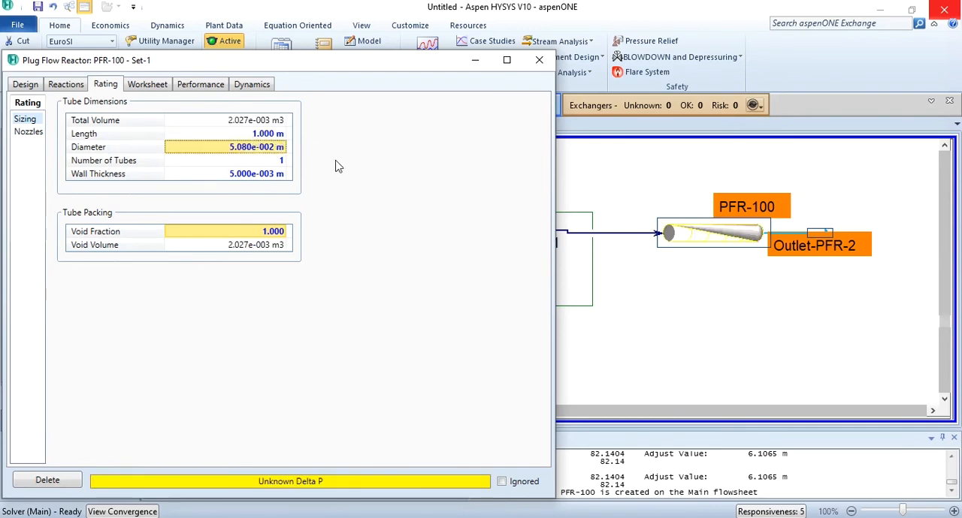
Set the pressure of the Outlet-PFR-2 stream to 10 bar.
left_click(150, 86)
left_click(344, 145)
type("10")
key("Return")
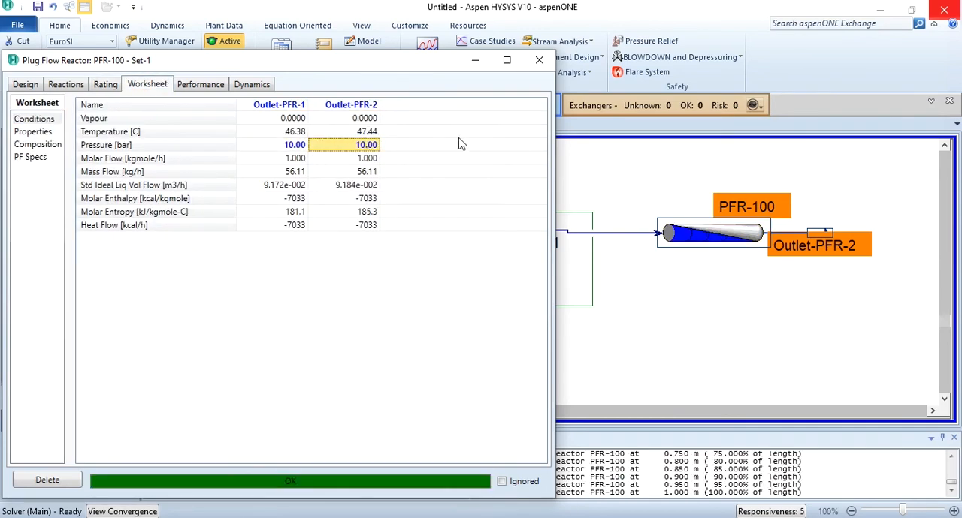
Check the conversion of Rxn-1 in the reaction results of PFR-100, and close the reactor window.
left_click(81, 87)
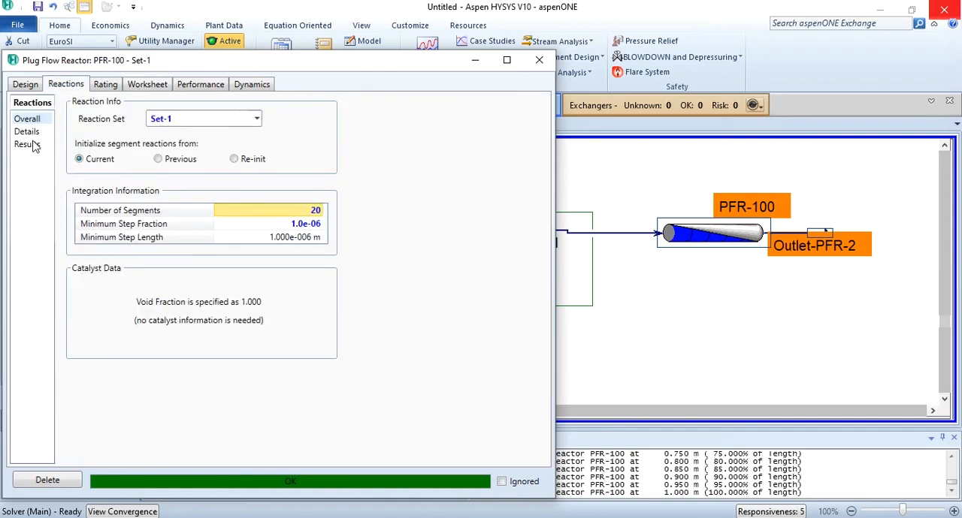
left_click(33, 145)
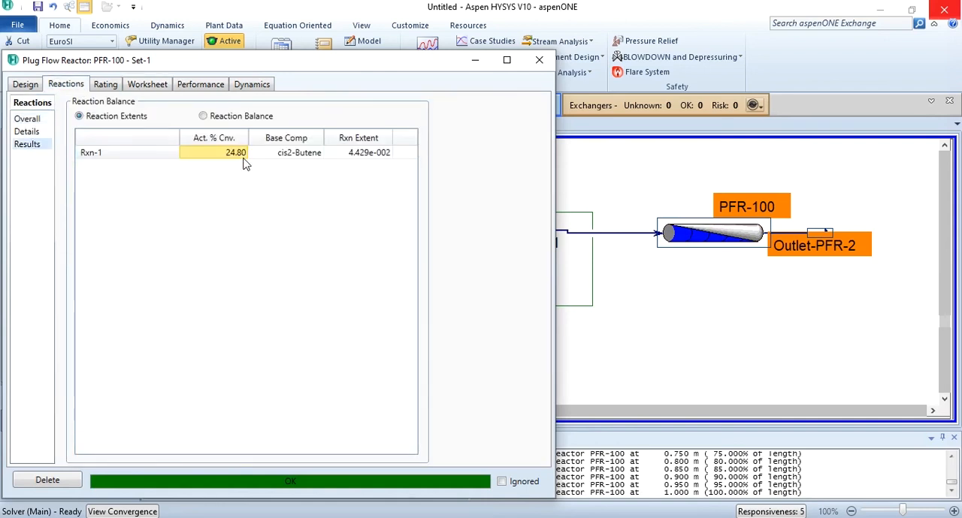
left_click(539, 66)
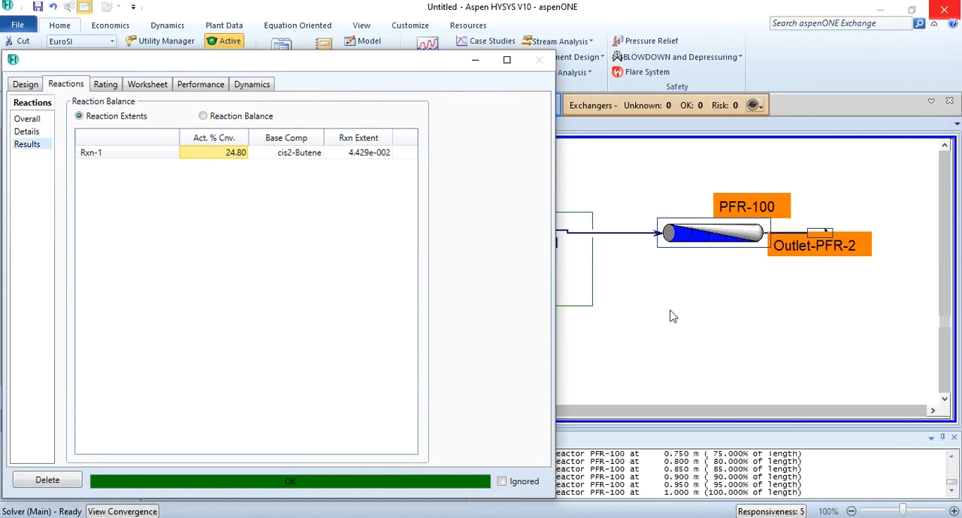
mouse_move(713, 250)
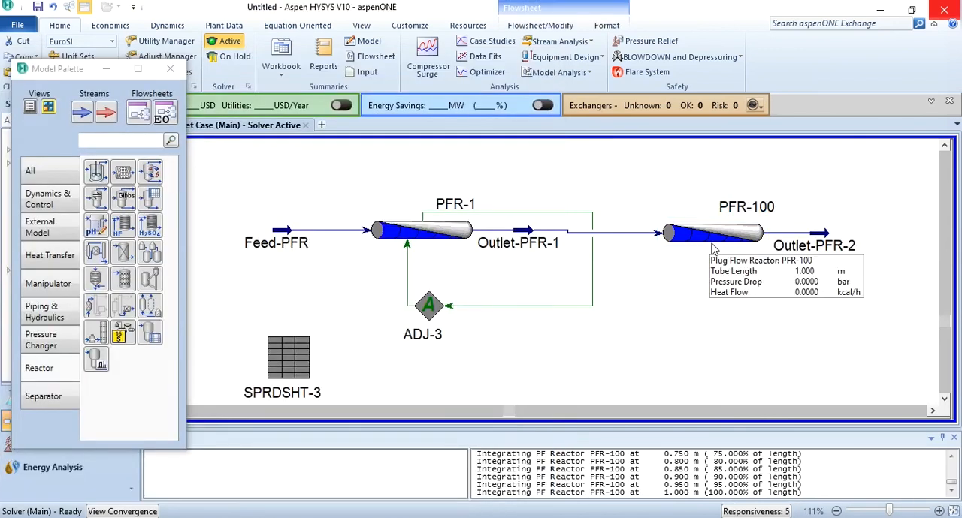
Line up PFR-100 and its connected streams horizontally with PFR-1 on the flowsheet.
left_click(727, 248)
left_click_drag(726, 241, 728, 238)
left_click(754, 283)
Add an Adjust block to the flowsheet beneath PFR-100.
left_click(41, 172)
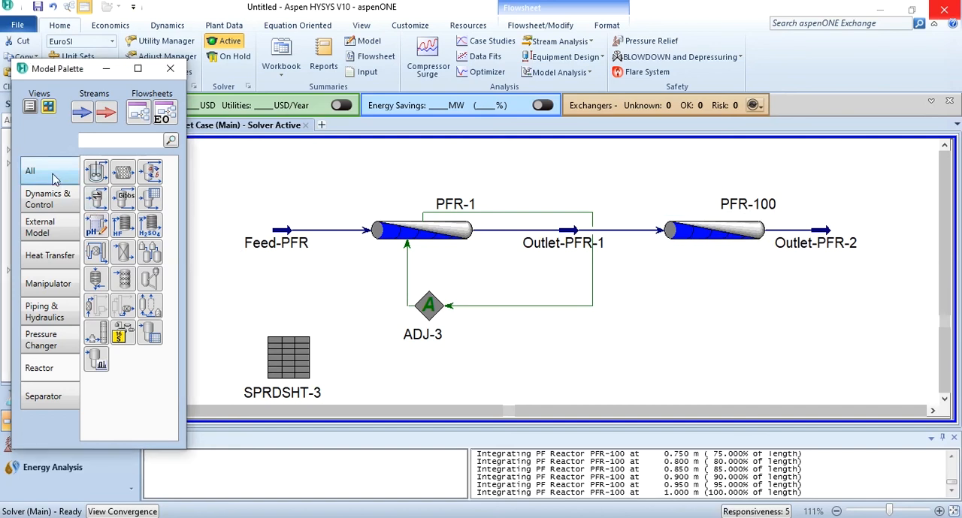
left_click(98, 337)
left_click(752, 322)
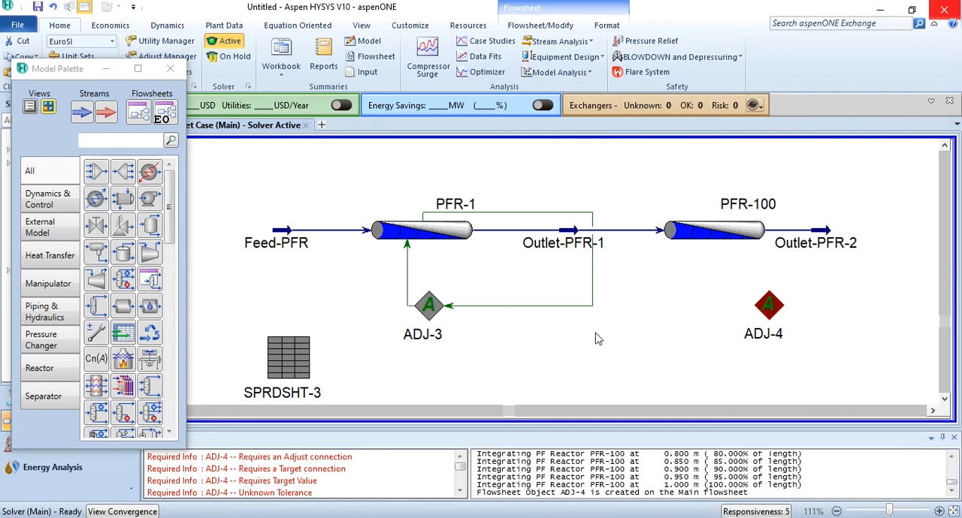
Set the Tube Length of PFR-100 as the adjusted variable of ADJ-4.
double_click(751, 332)
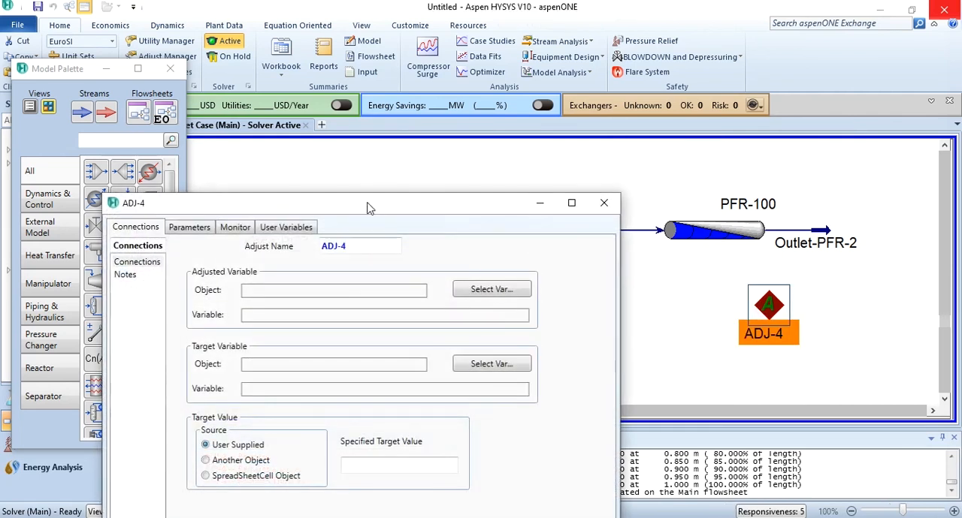
left_click_drag(368, 208, 312, 69)
left_click(432, 148)
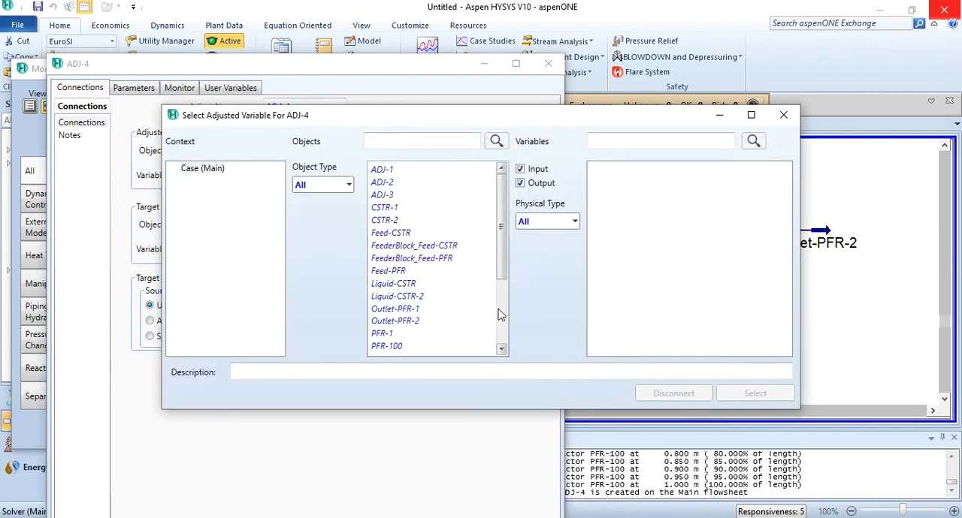
left_click(500, 314)
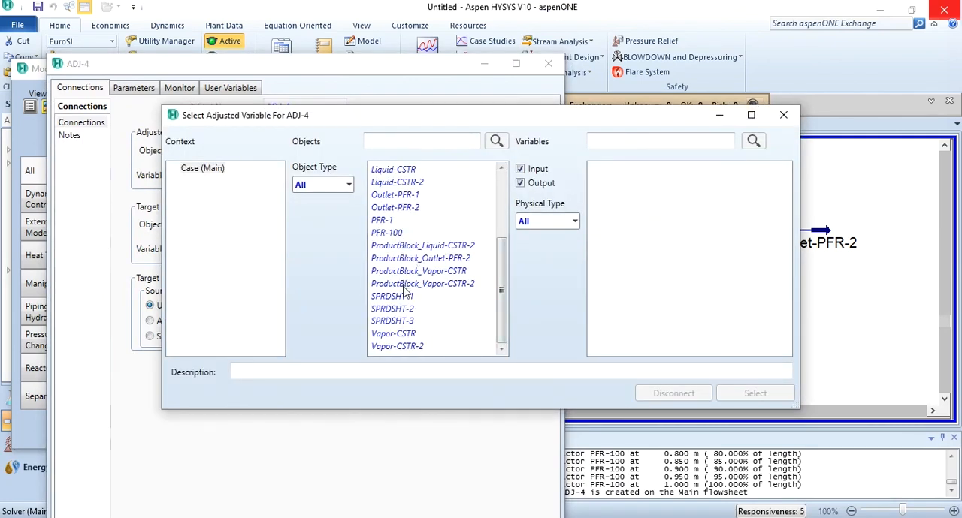
left_click(398, 233)
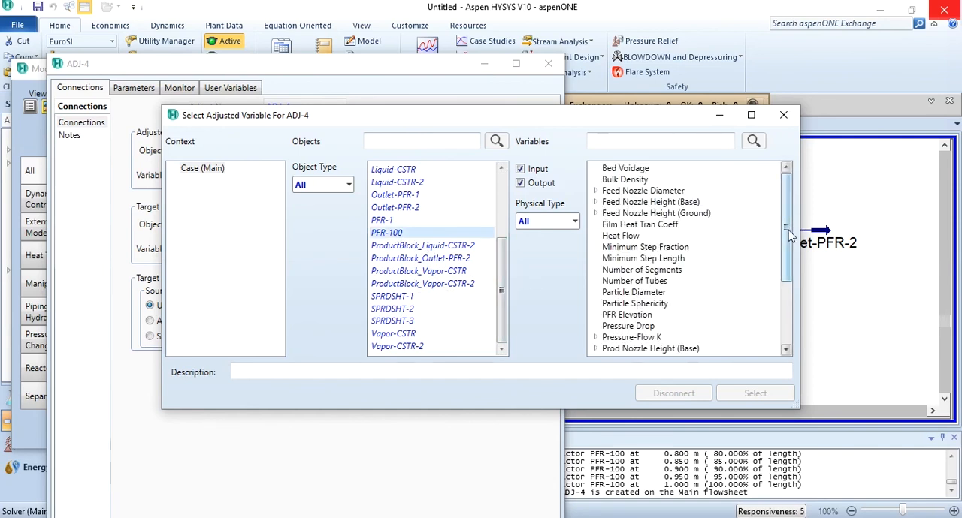
left_click_drag(788, 230, 798, 322)
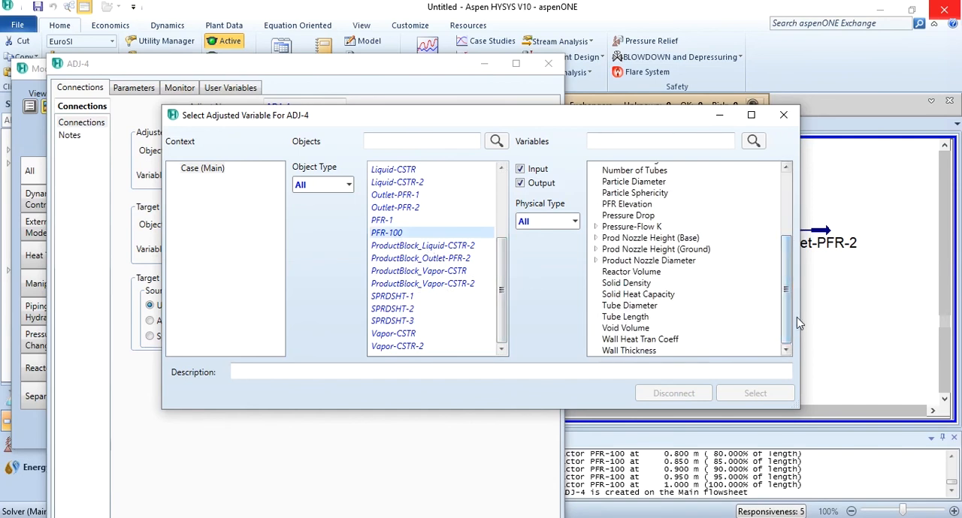
left_click(635, 318)
left_click(753, 394)
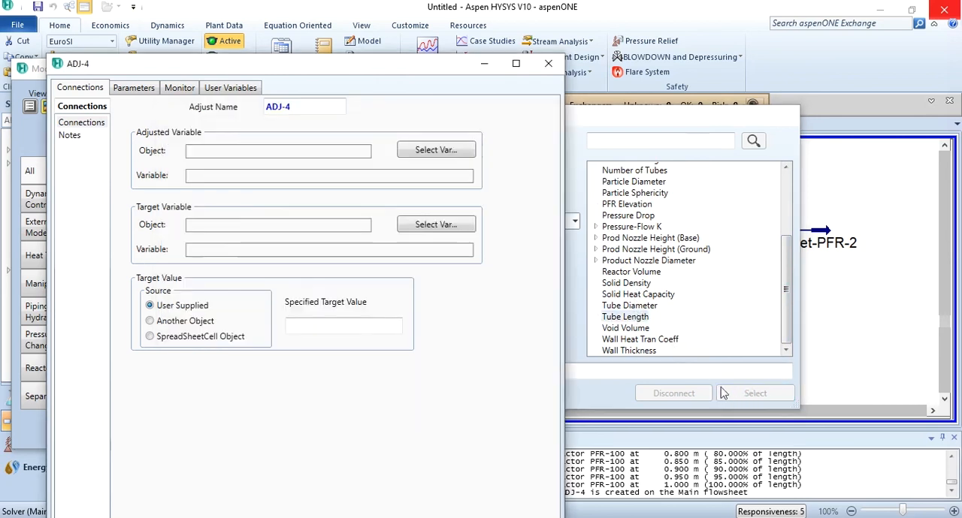
Set Act. % Cnv._1 of PFR-100 as the target variable of ADJ-4, with a user-supplied target value of 82.14.
left_click(419, 229)
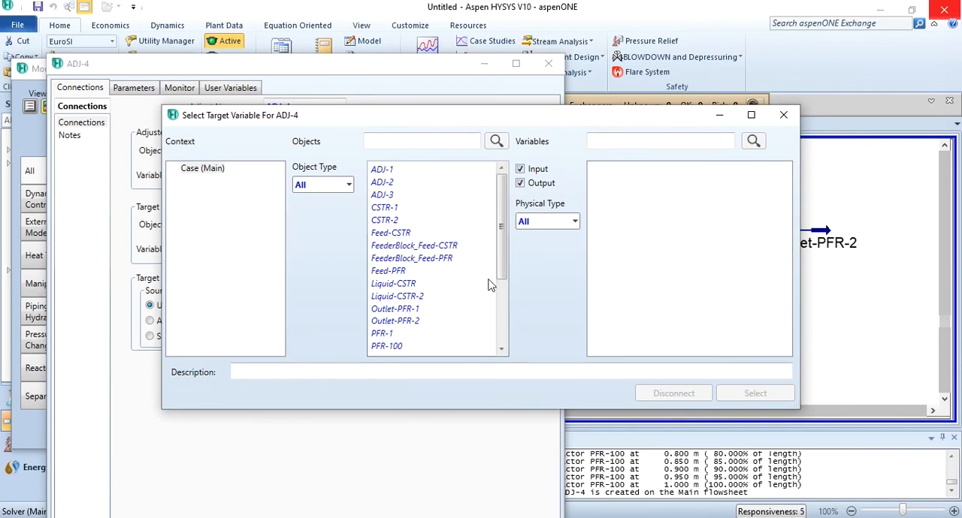
left_click(391, 346)
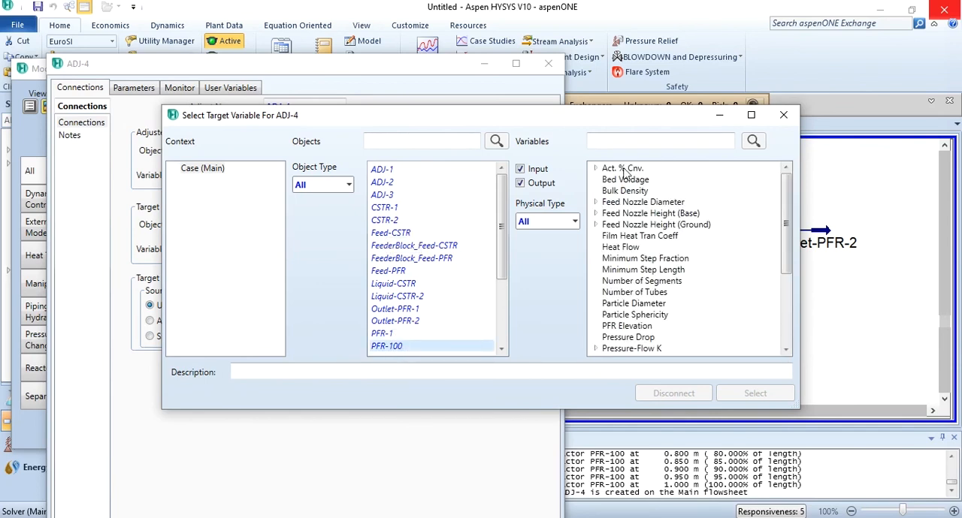
left_click(595, 169)
left_click(623, 181)
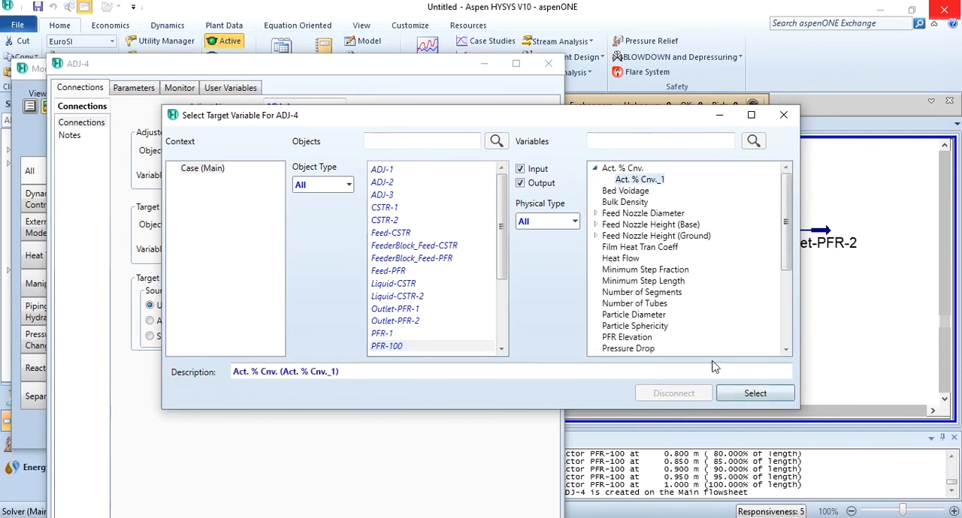
left_click(751, 393)
left_click(369, 329)
type("82.14")
key("Return")
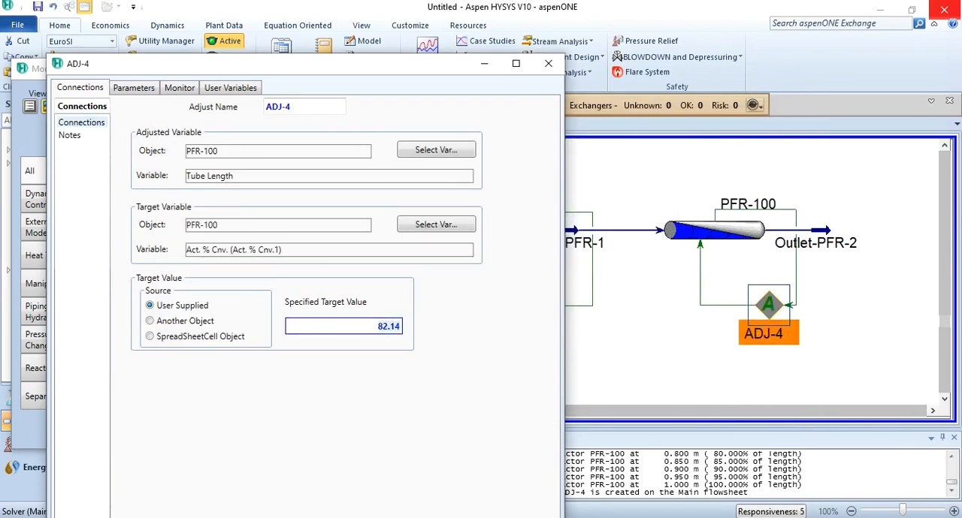
Start the ADJ-4 calculation, let it iterate until solved, and close the adjust window.
double_click(391, 75)
left_click(255, 501)
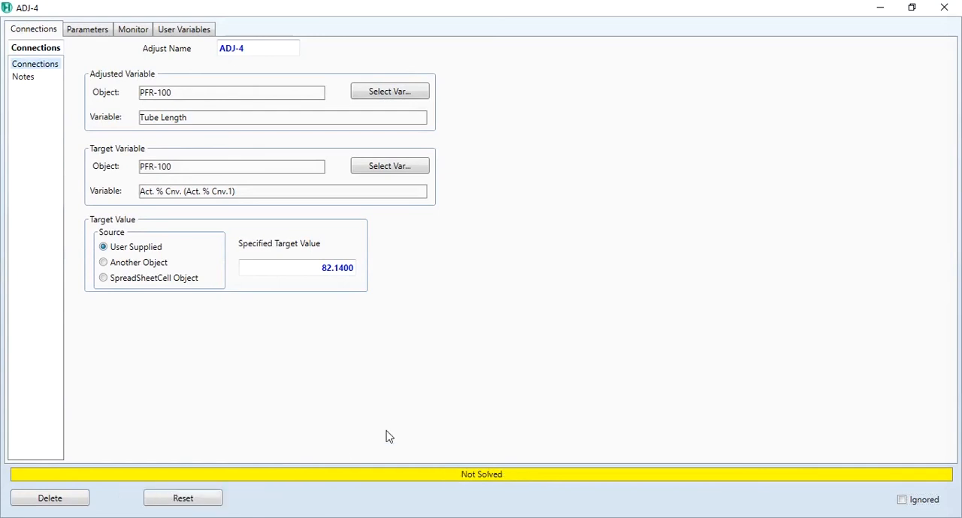
key("Left")
key("Return")
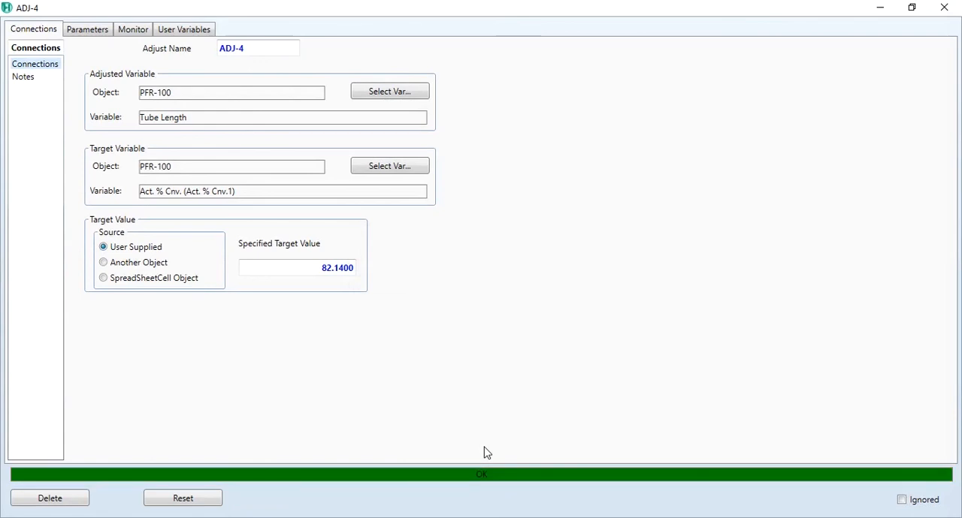
left_click(943, 7)
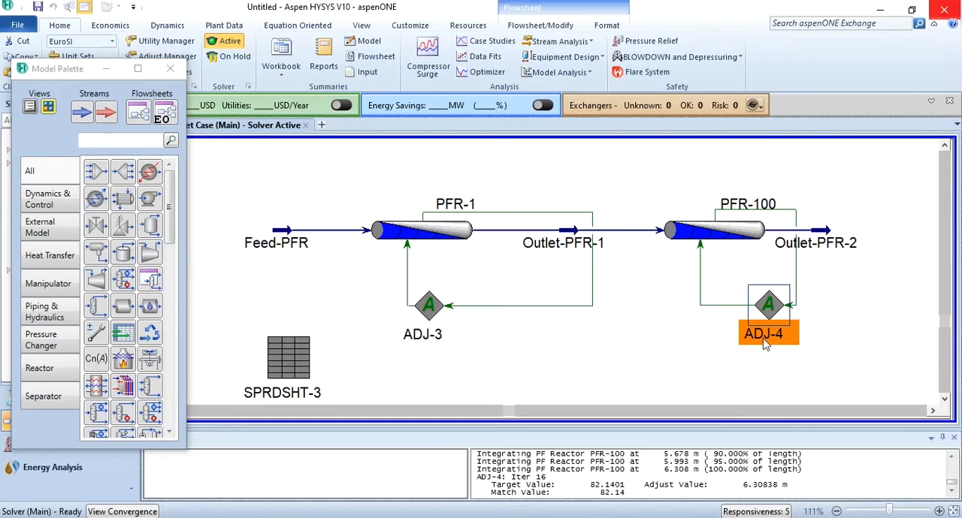
Reroute the target line of ADJ-4 outward so it runs clear of the Outlet-PFR-2 label.
left_click(662, 329)
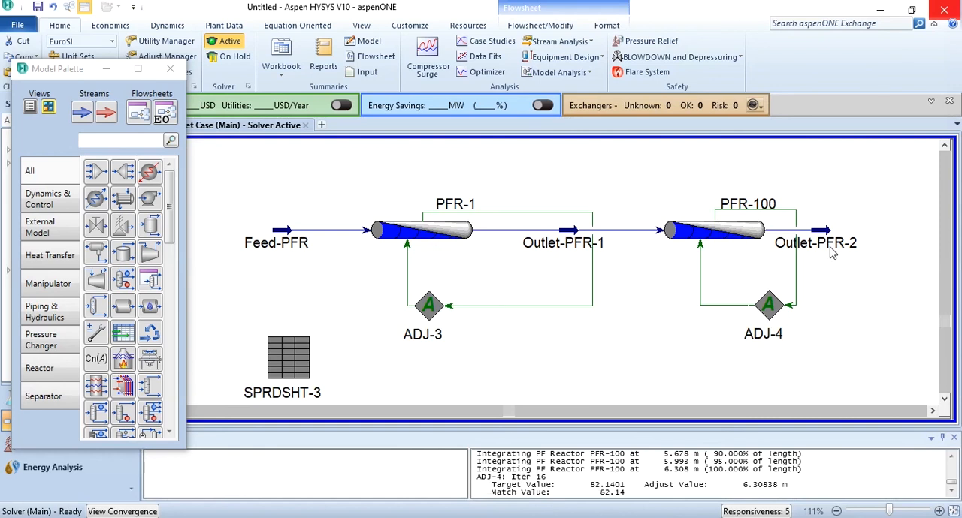
left_click_drag(797, 267, 874, 256)
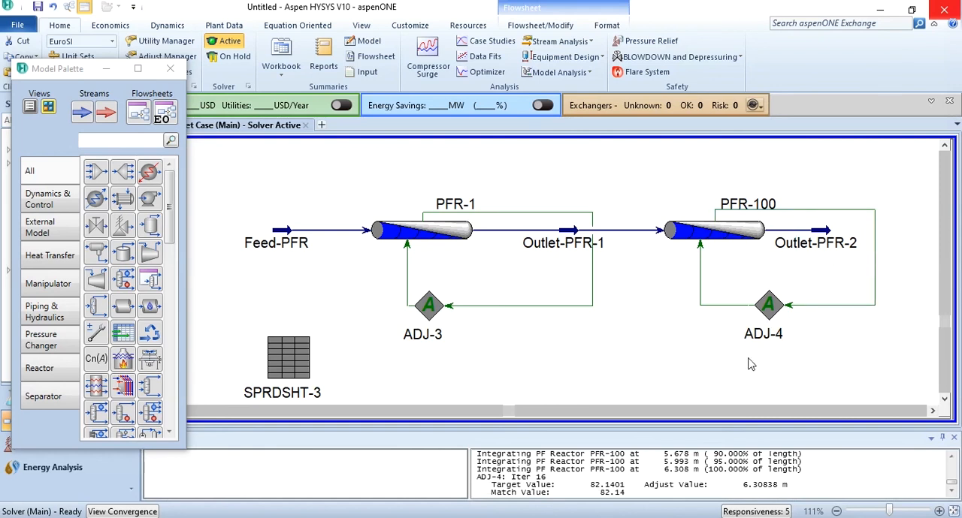
Check the Rxn-1 conversion and the inlet and outlet compositions of PFR-100, and close the reactor window.
left_click(704, 230)
double_click(703, 230)
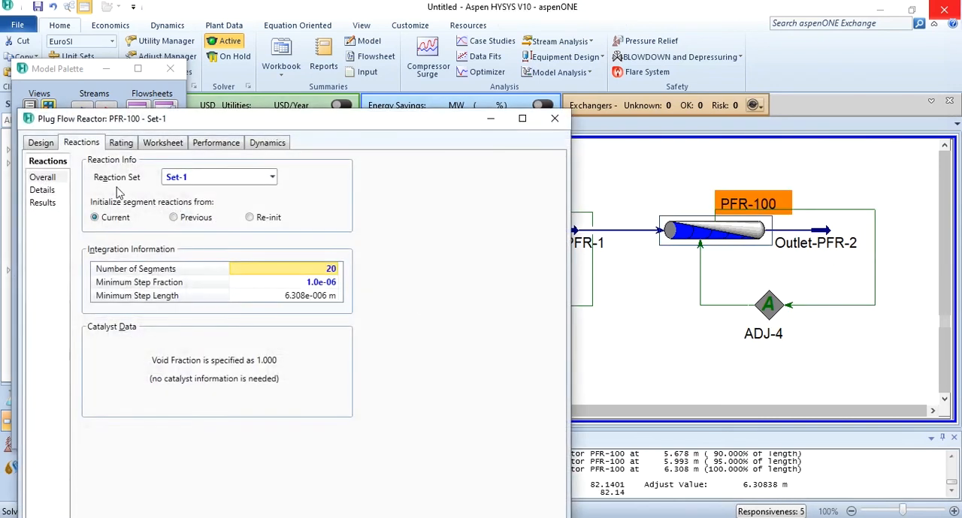
left_click(47, 202)
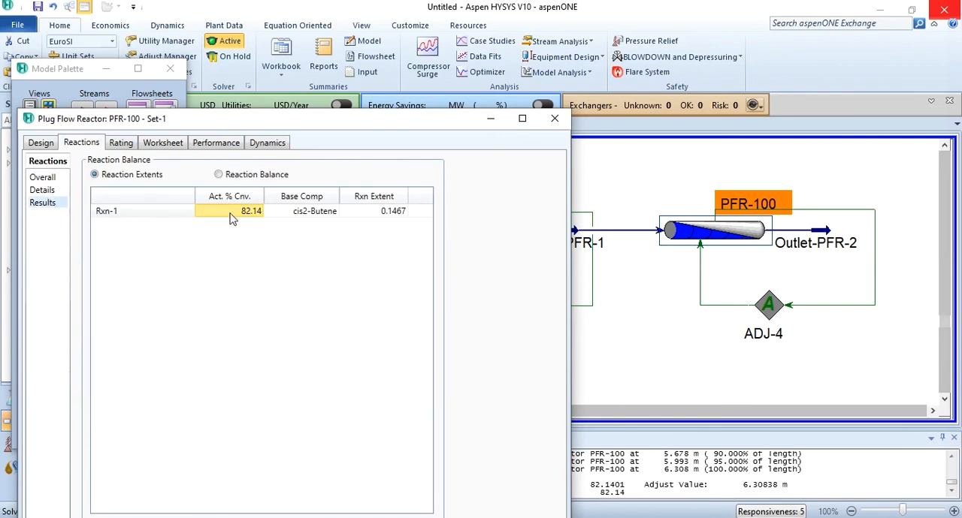
left_click(163, 148)
left_click(45, 206)
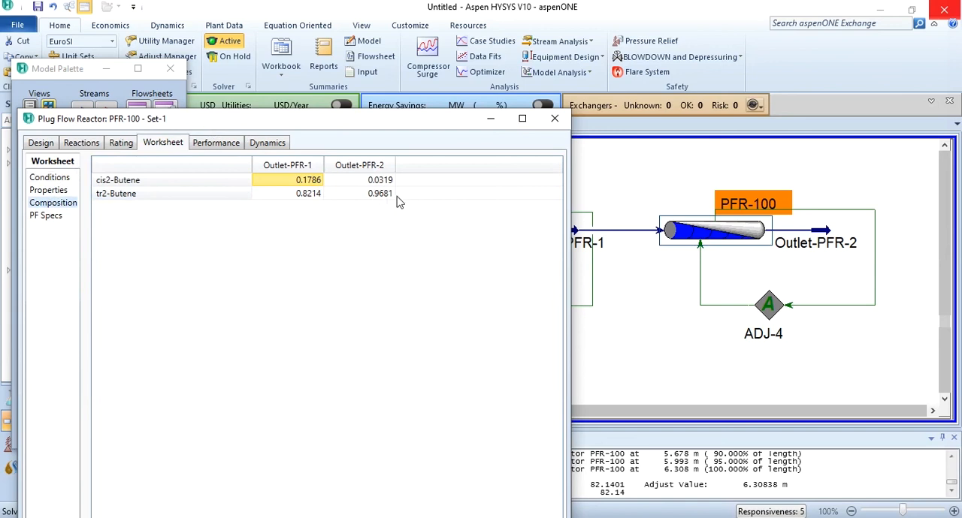
left_click(555, 118)
Check the inlet and outlet stream compositions of CSTR-2 for comparison, and close the reactor window.
scroll(608, 165, "up", 3)
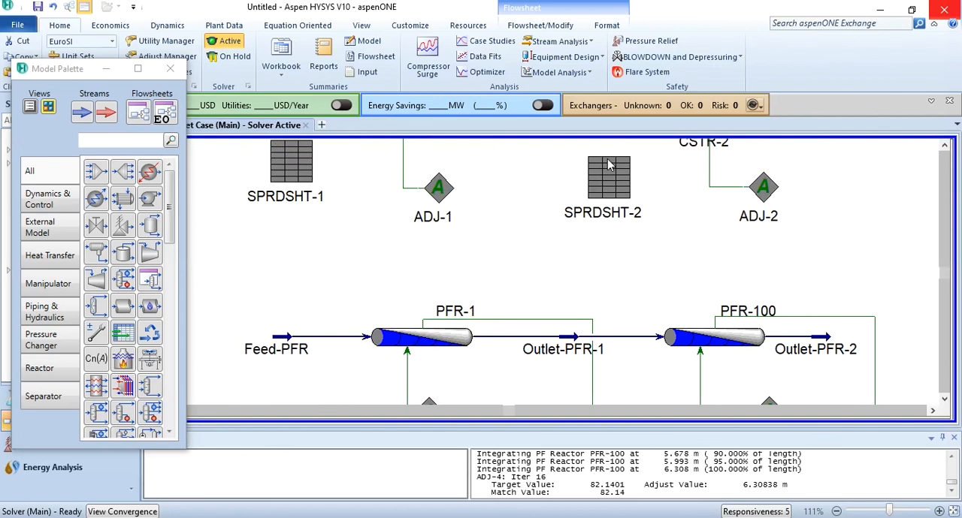
scroll(610, 165, "up", 2)
double_click(721, 177)
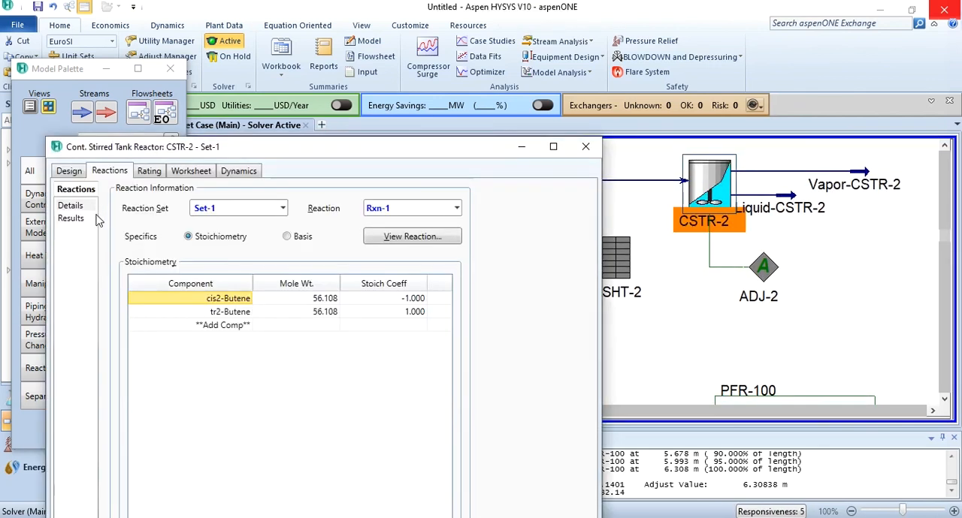
left_click(191, 172)
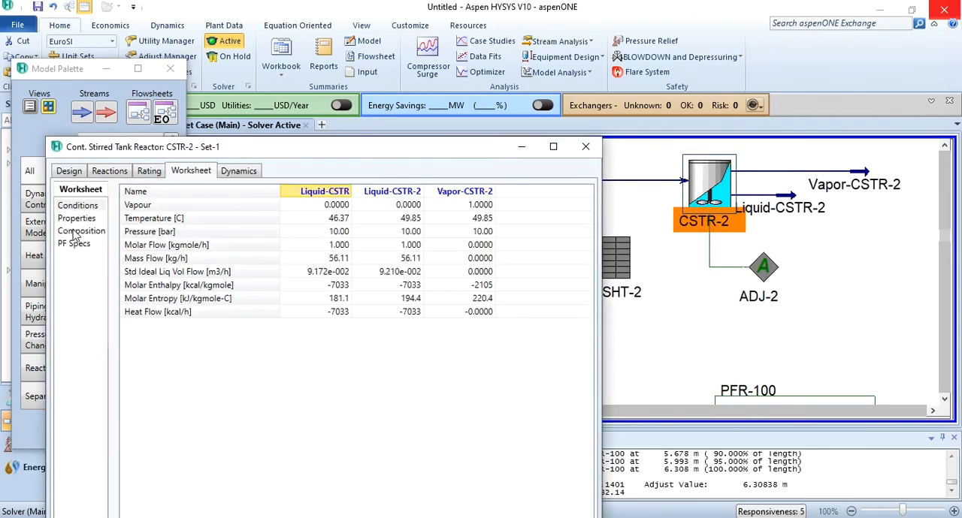
left_click(76, 232)
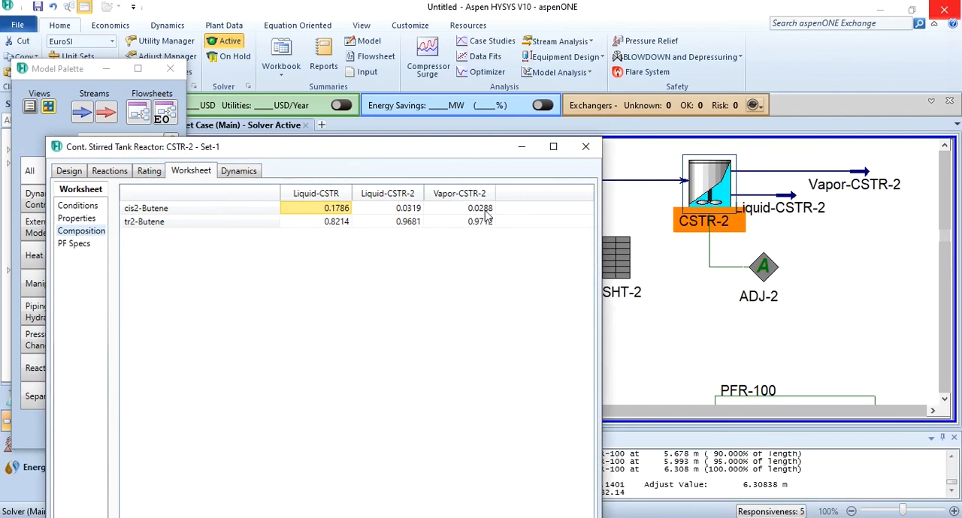
left_click(585, 146)
Add a spreadsheet for the second plug flow reactor, with Reactor Volume, Flowrate and Residence Time as labels in cells A1 to A3.
left_click(639, 292)
scroll(644, 322, "down", 3)
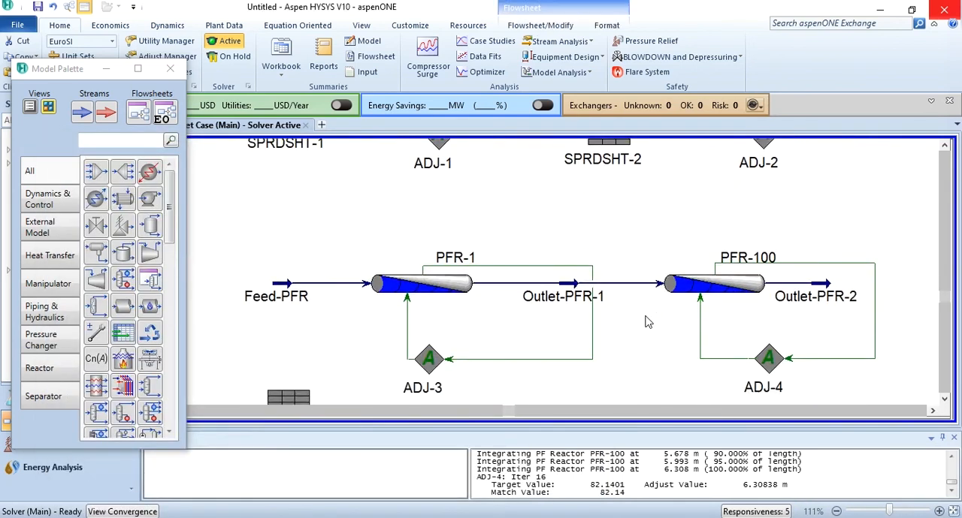
scroll(644, 322, "down", 1)
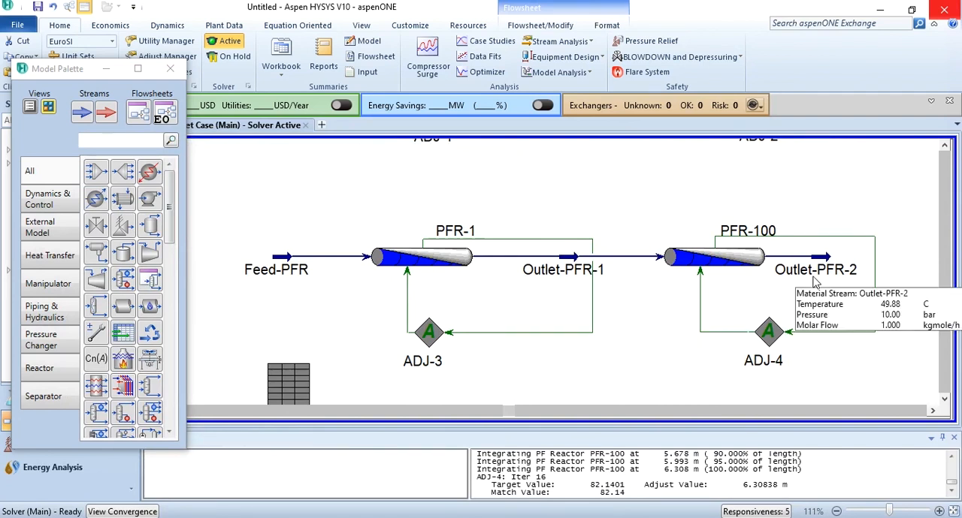
scroll(656, 355, "down", 3)
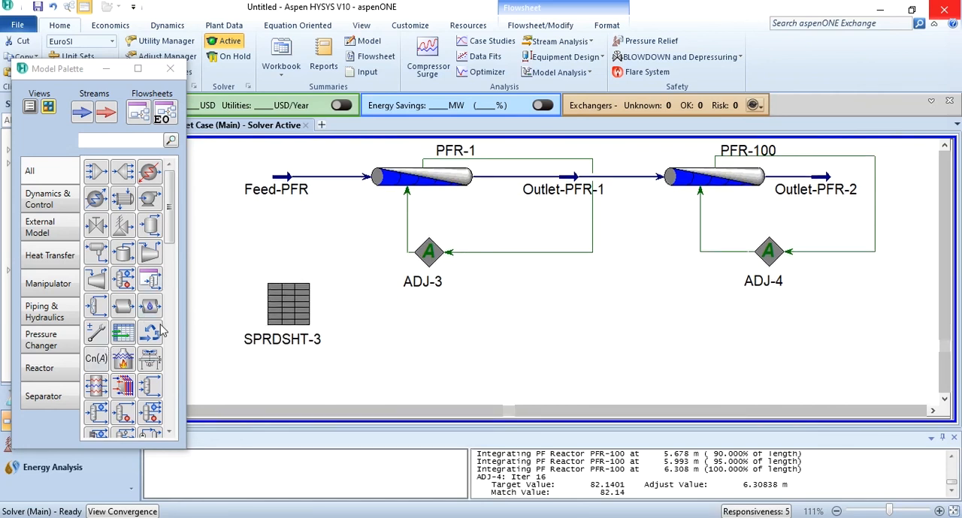
left_click(123, 333)
left_click(590, 365)
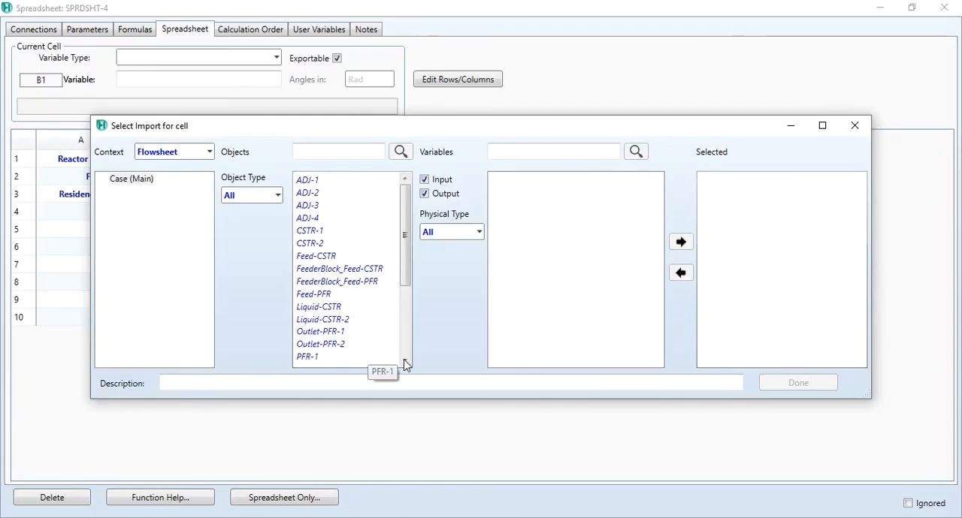
Import the Reactor Volume of PFR-100 into cell B1 of the new spreadsheet.
left_click(405, 349)
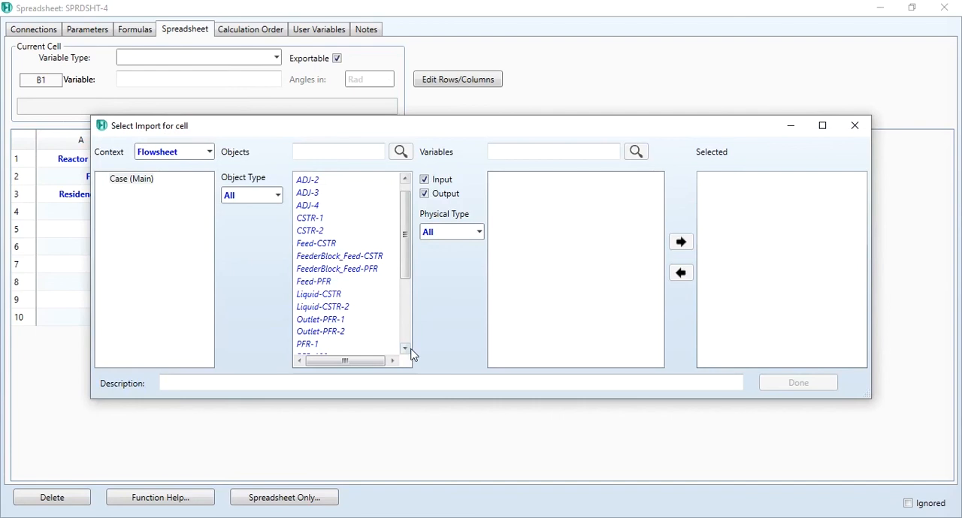
left_click(405, 349)
left_click(405, 348)
left_click(326, 331)
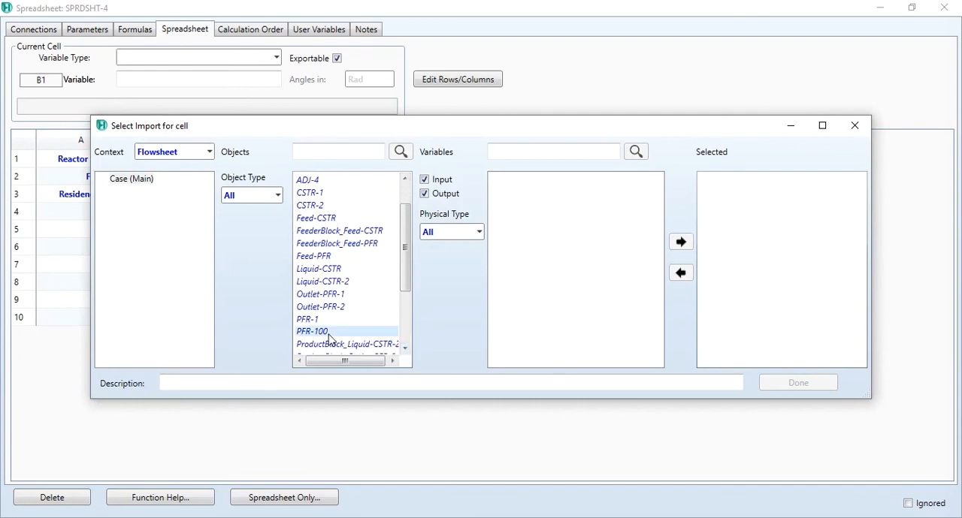
scroll(652, 324, "down", 4)
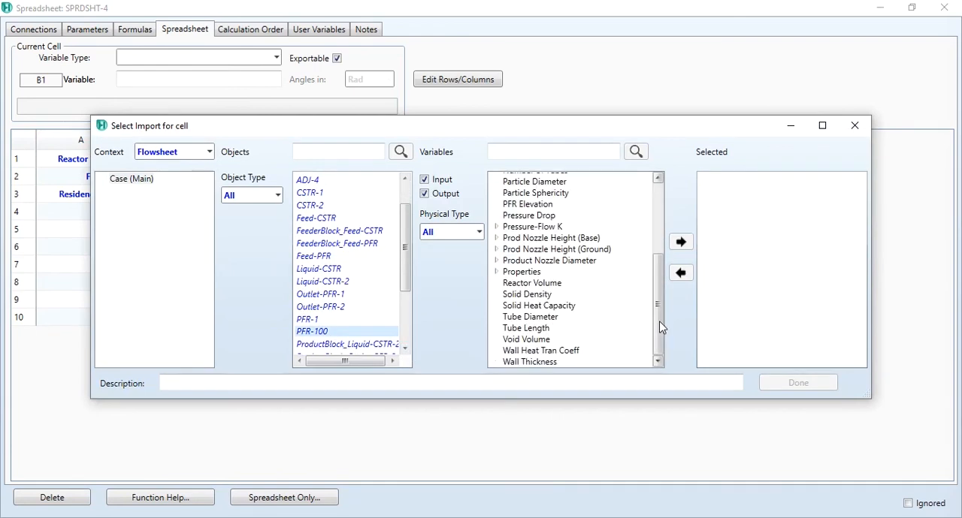
left_click(532, 282)
left_click(680, 241)
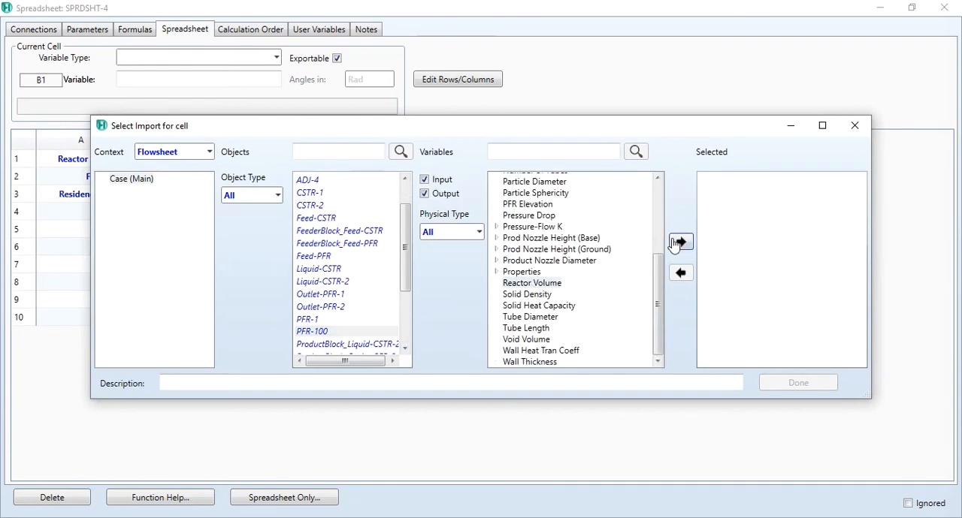
left_click(798, 382)
Import the Actual Volume Flow of Outlet-PFR-2 into cell B2.
right_click(203, 185)
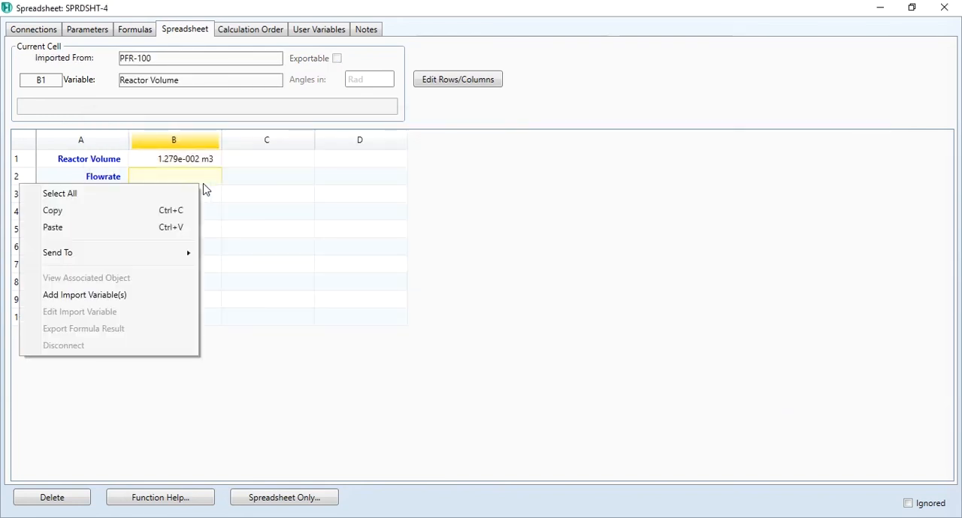
left_click(84, 294)
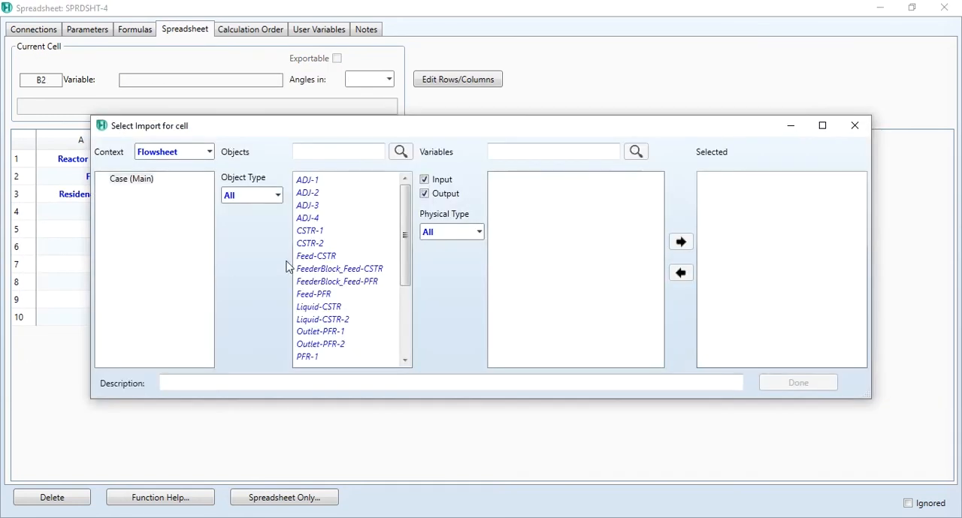
left_click(331, 347)
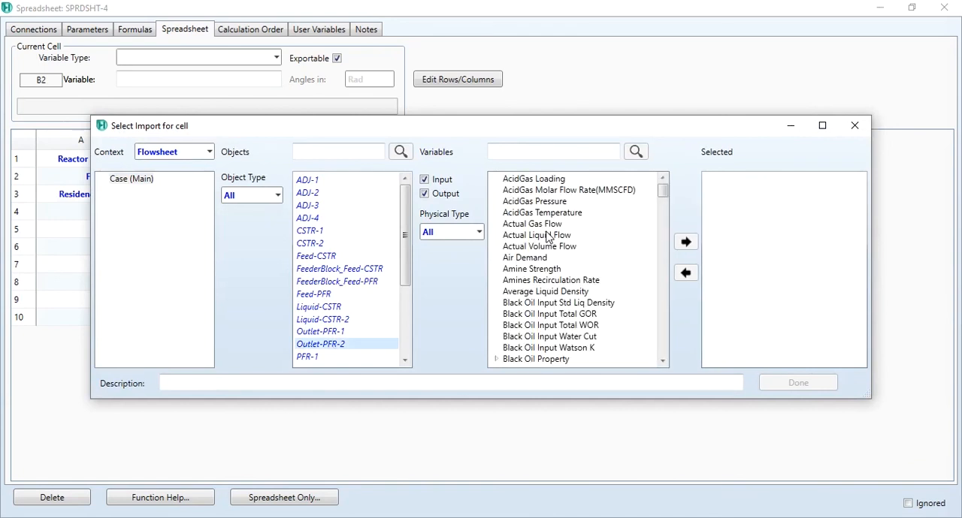
left_click(539, 246)
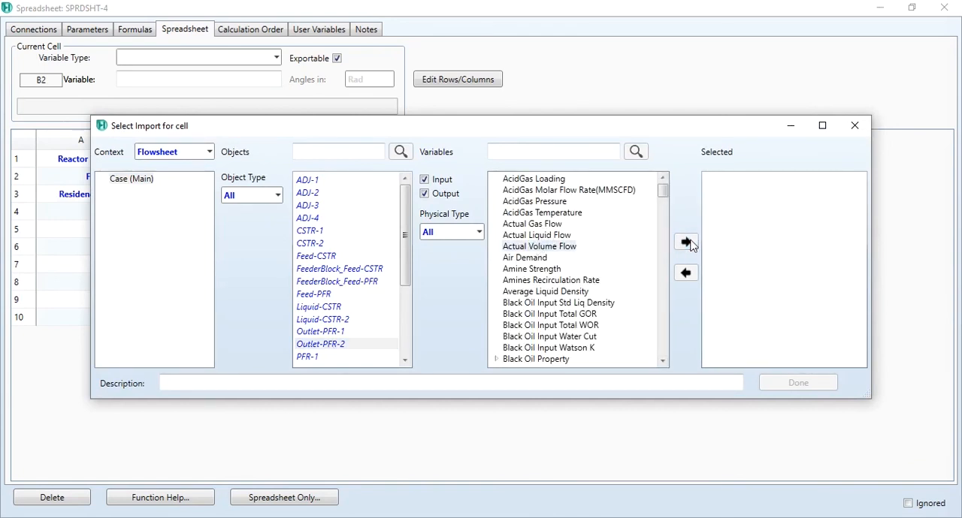
left_click(685, 241)
left_click(790, 385)
Calculate the residence time in cell B3 with the formula =(B1/B2)*60, and close the spreadsheet.
left_click(199, 194)
type("=(B1/")
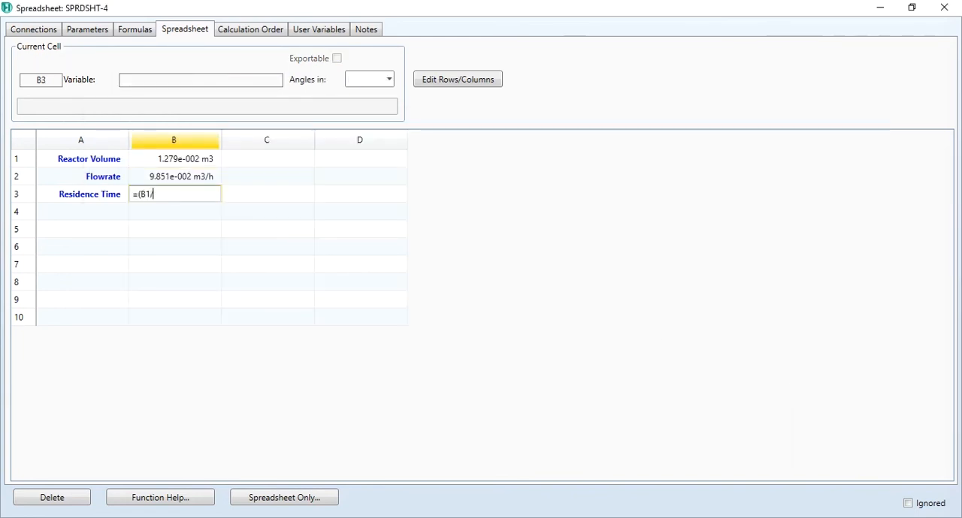
type("B2)*60")
key("Return")
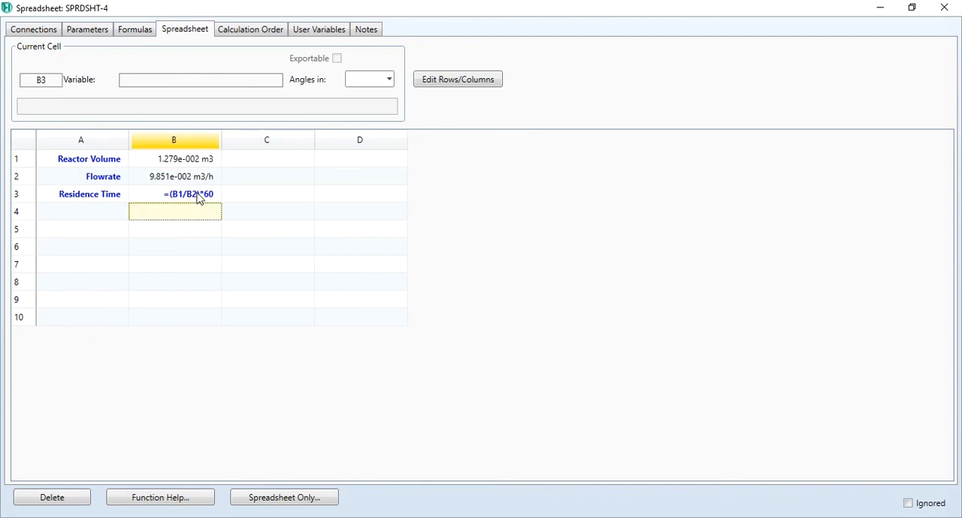
left_click(944, 7)
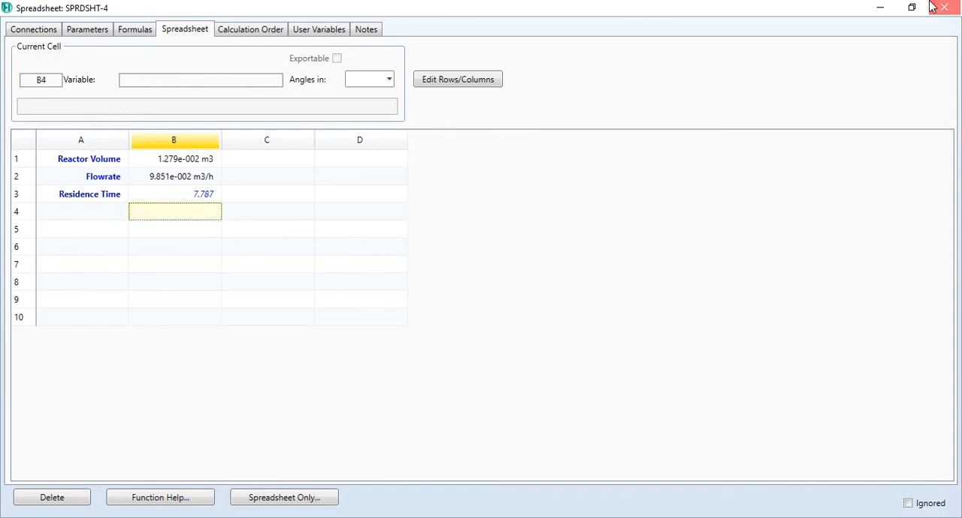
Check the residence time of the first plug flow reactor in SPRDSHT-3, and close the spreadsheet.
double_click(287, 308)
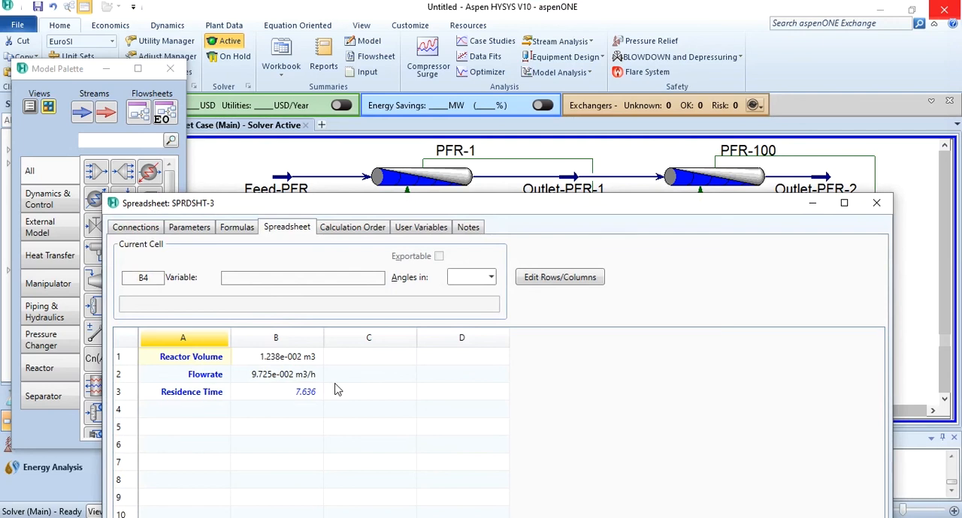
left_click(875, 205)
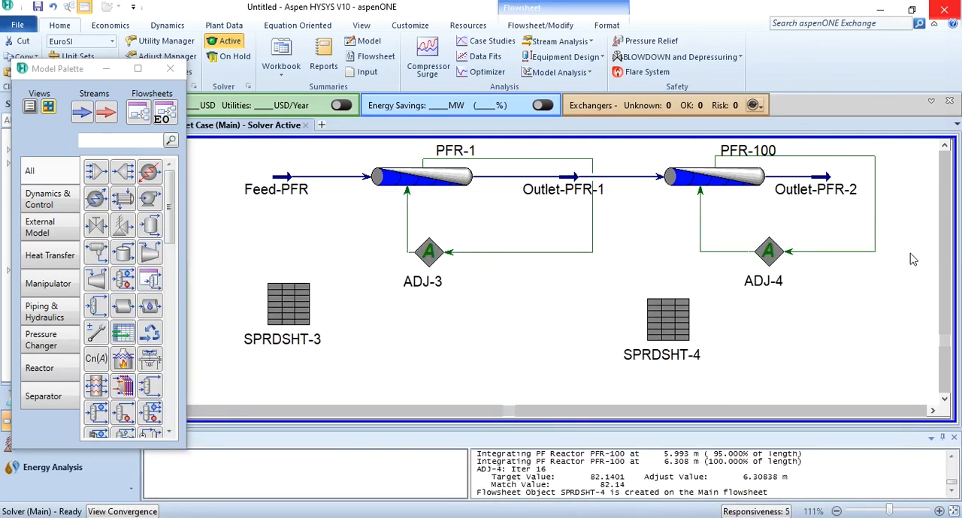